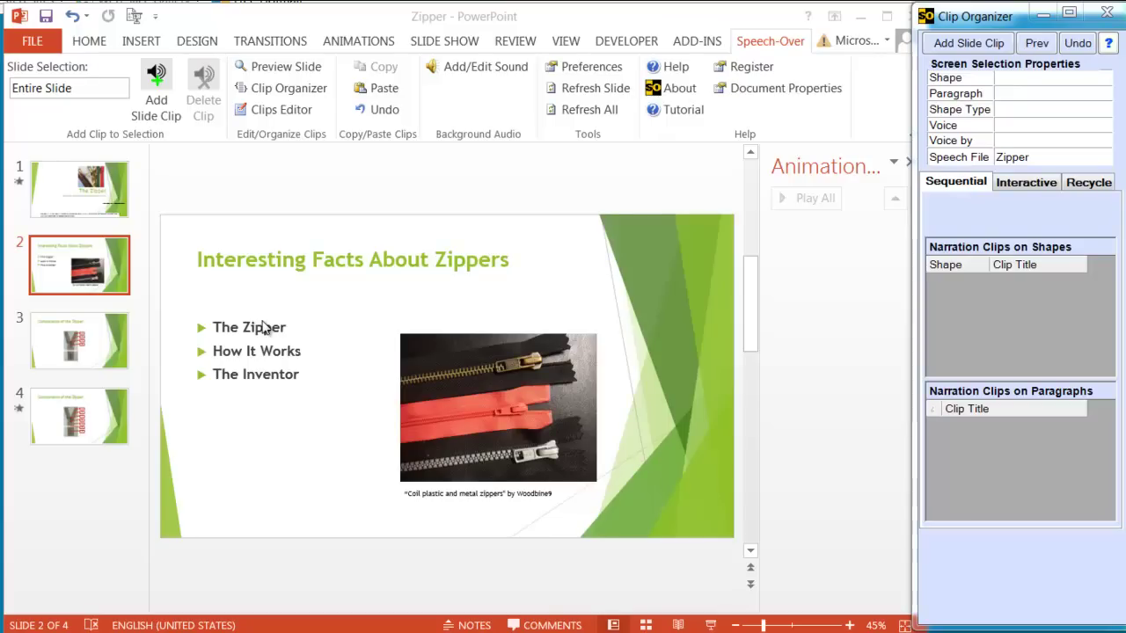
Look at the clip options for slide 2's The Zipper bullet and review the Slide 2 narration script in Word
{"action": "left_click", "coordinate": [265, 327]}
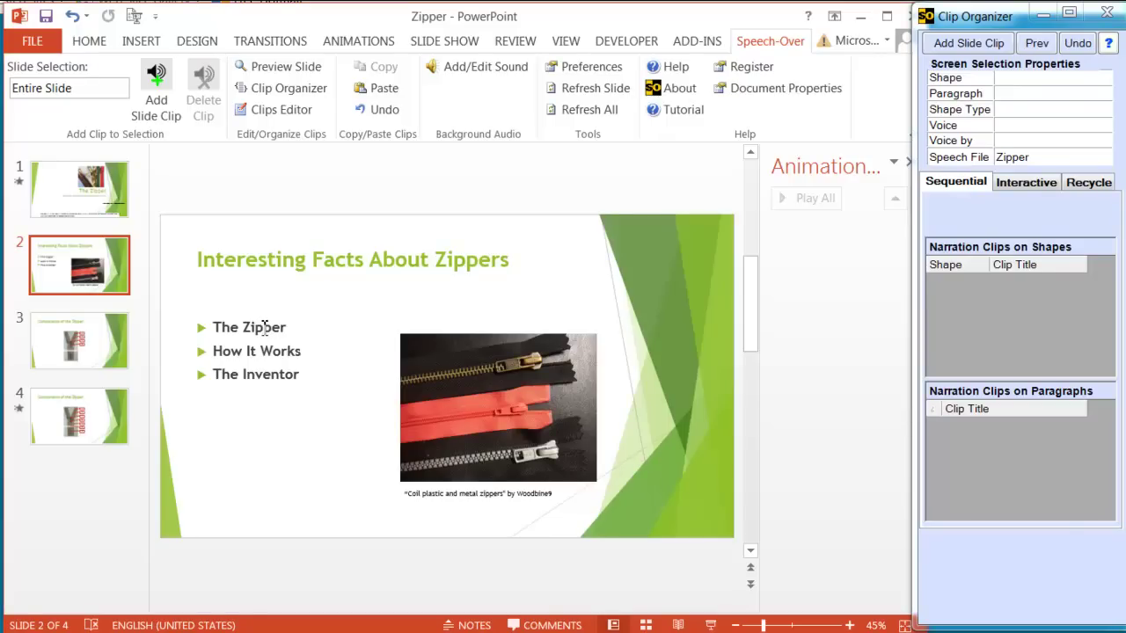
{"action": "right_click", "coordinate": [265, 326]}
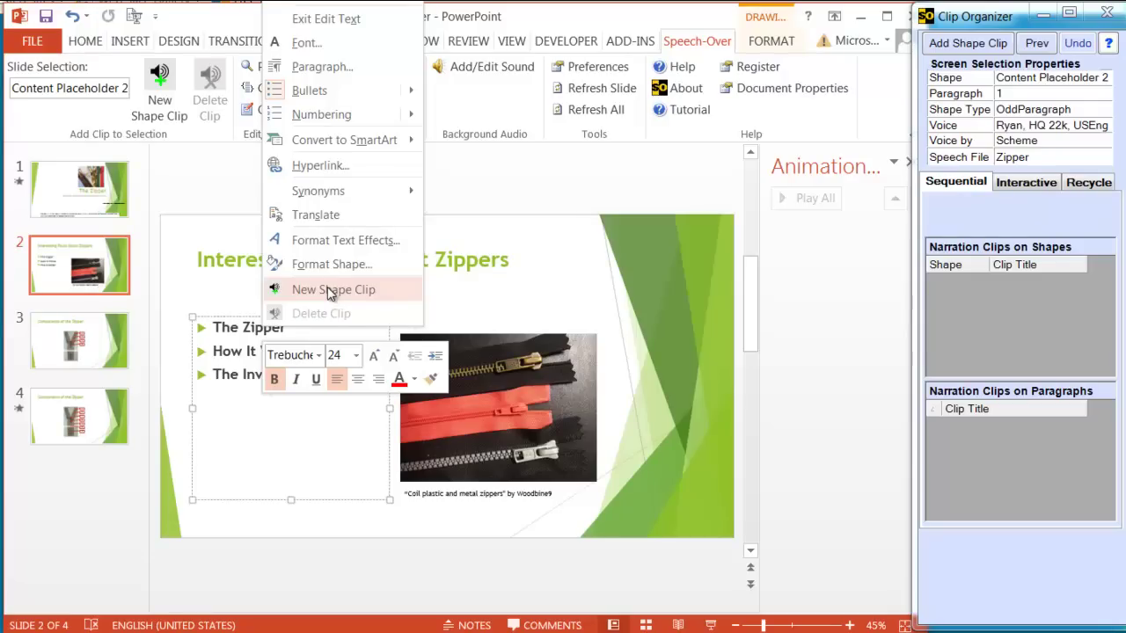
{"action": "left_click", "coordinate": [326, 432]}
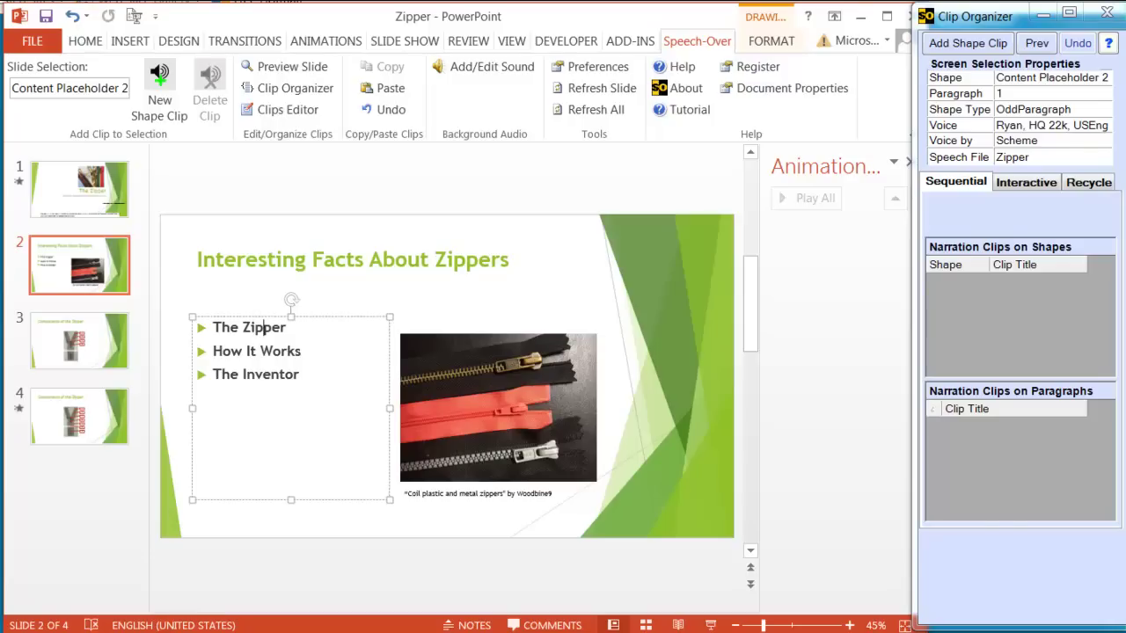
{"action": "key", "text": "alt+Tab"}
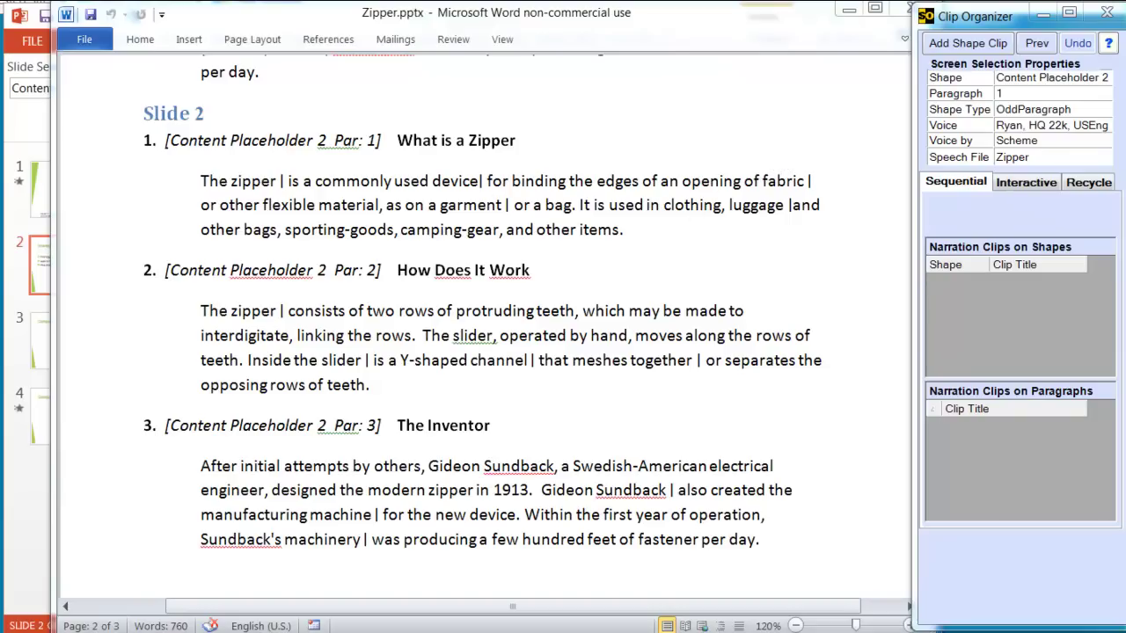
{"action": "key", "text": "alt+Tab"}
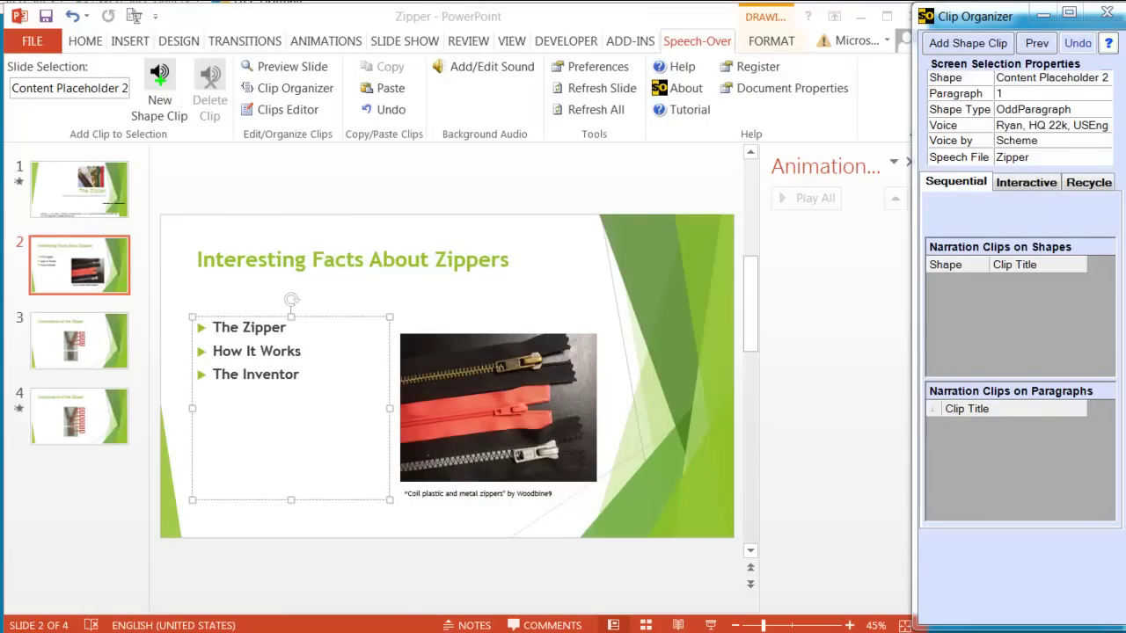
Start the stopwatch and add a speech-voice shape clip to the The Zipper bullet, using the What is a Zipper script text from Word
{"action": "mouse_move", "coordinate": [2, 479]}
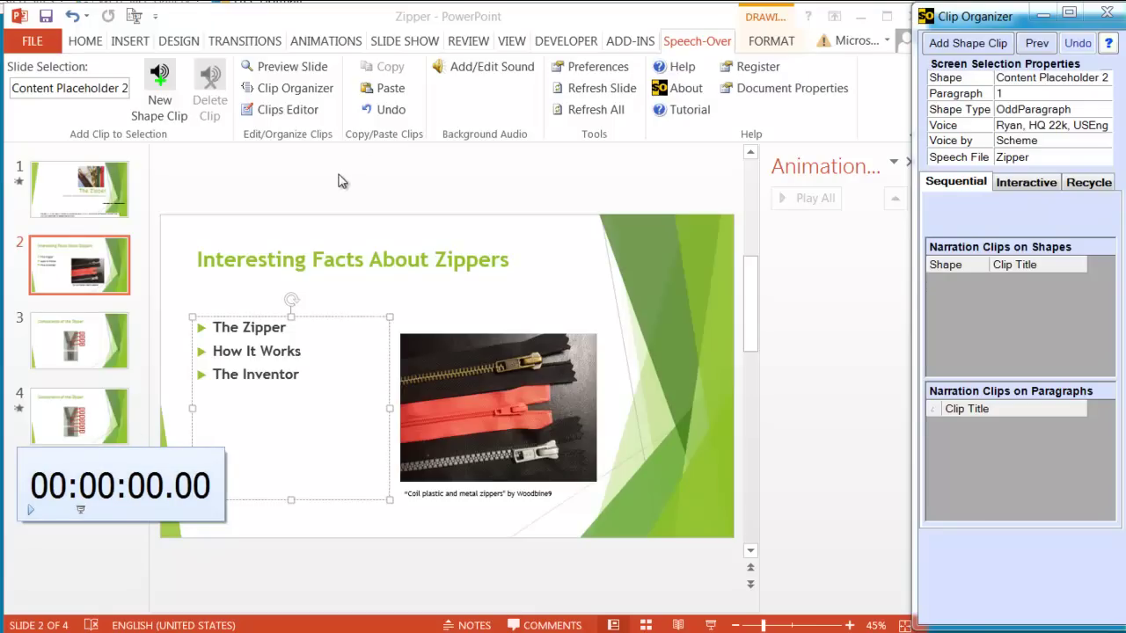
{"action": "left_click", "coordinate": [32, 510]}
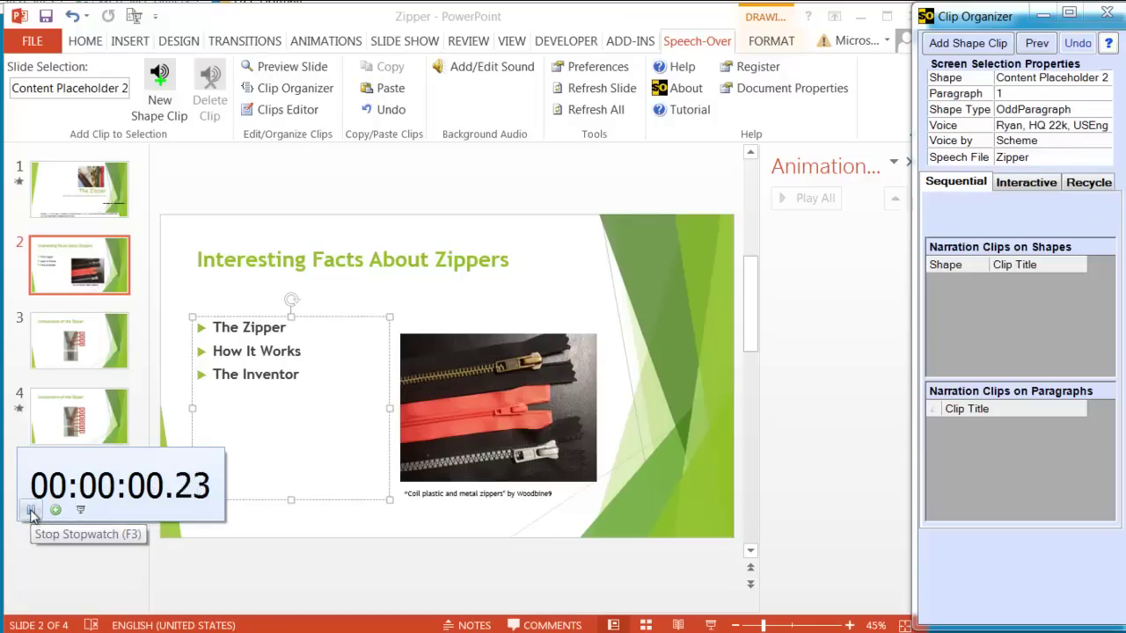
{"action": "right_click", "coordinate": [264, 331]}
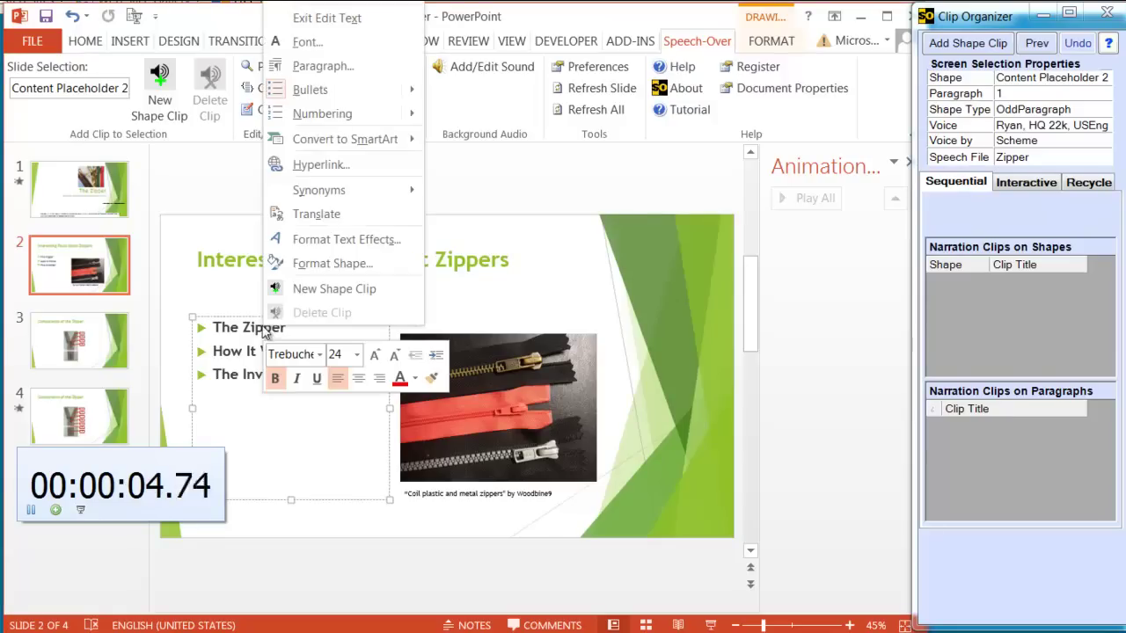
{"action": "left_click", "coordinate": [333, 290]}
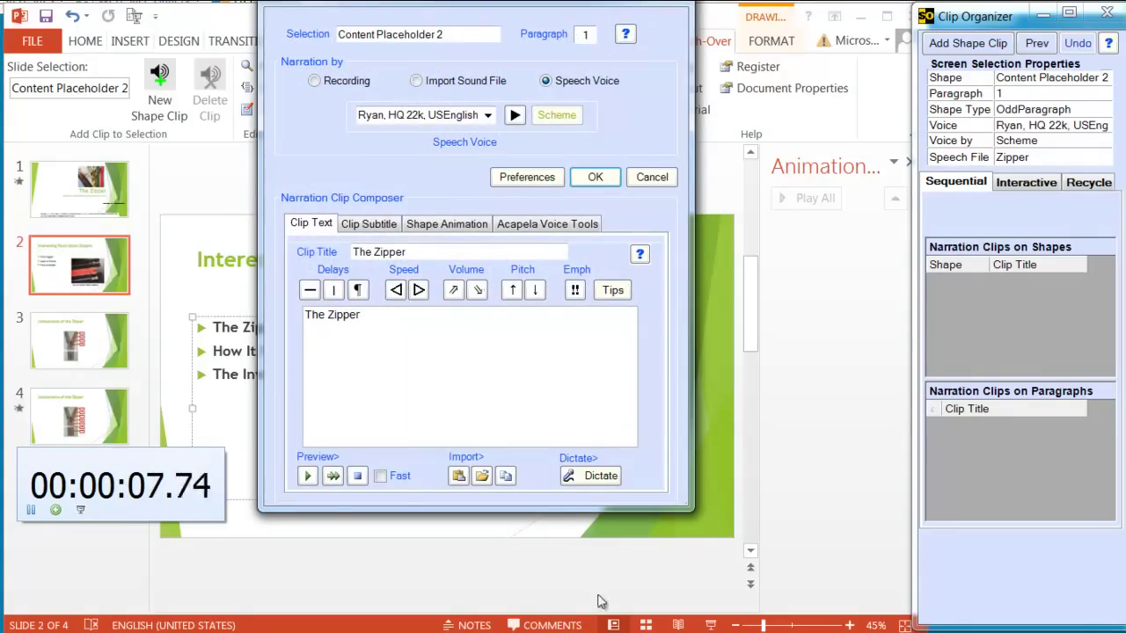
{"action": "key", "text": "alt+Tab"}
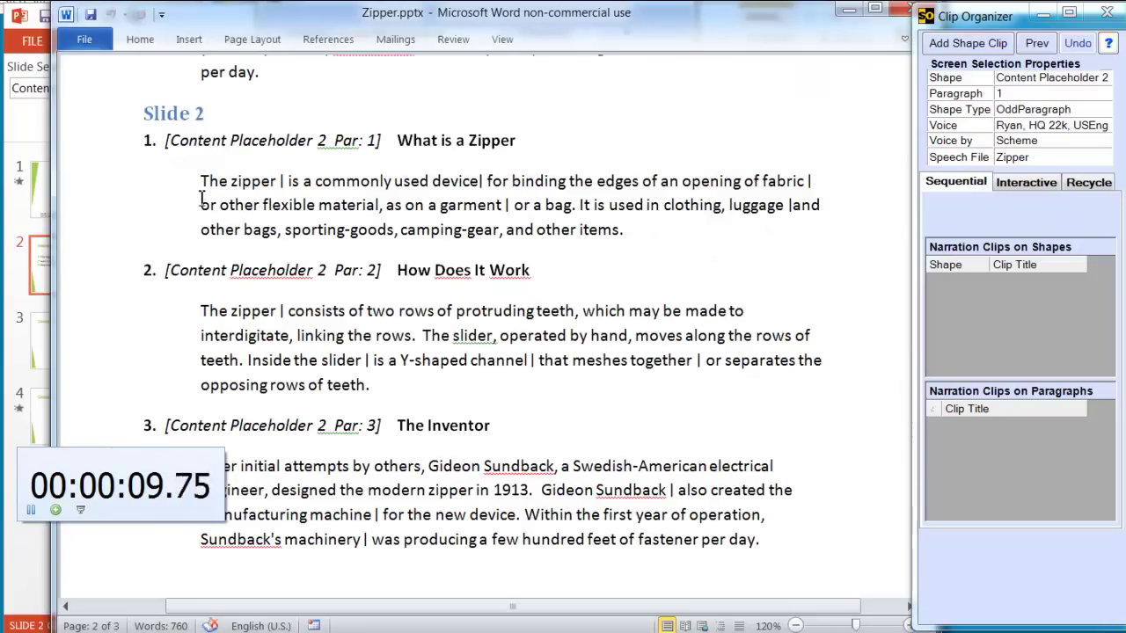
{"action": "left_click_drag", "start_coordinate": [202, 180], "coordinate": [591, 227]}
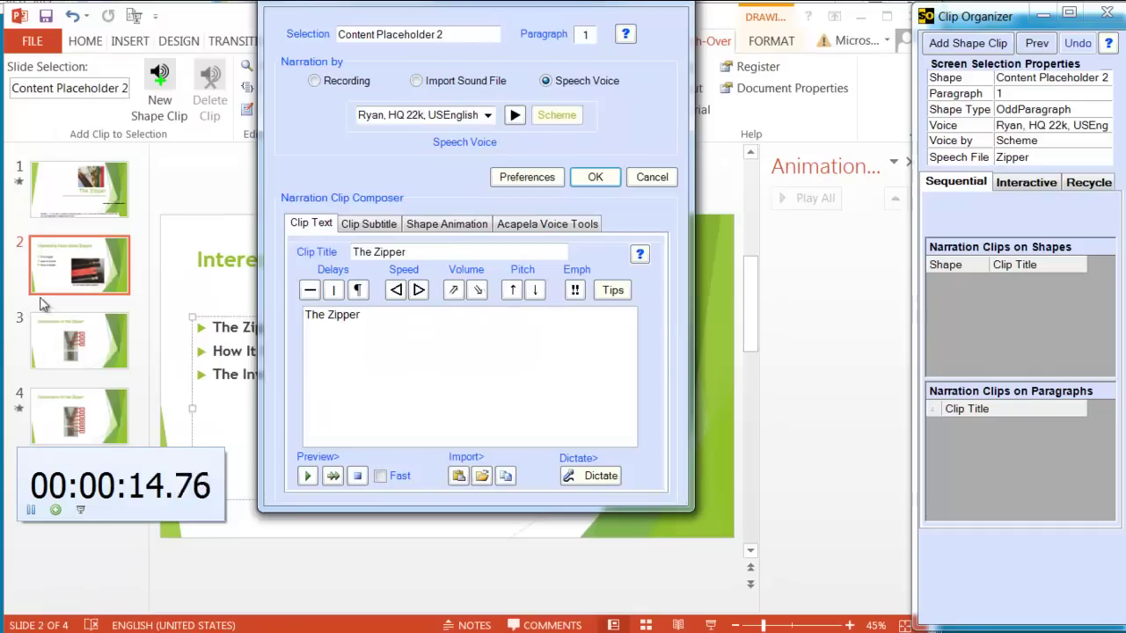
{"action": "left_click", "coordinate": [27, 304]}
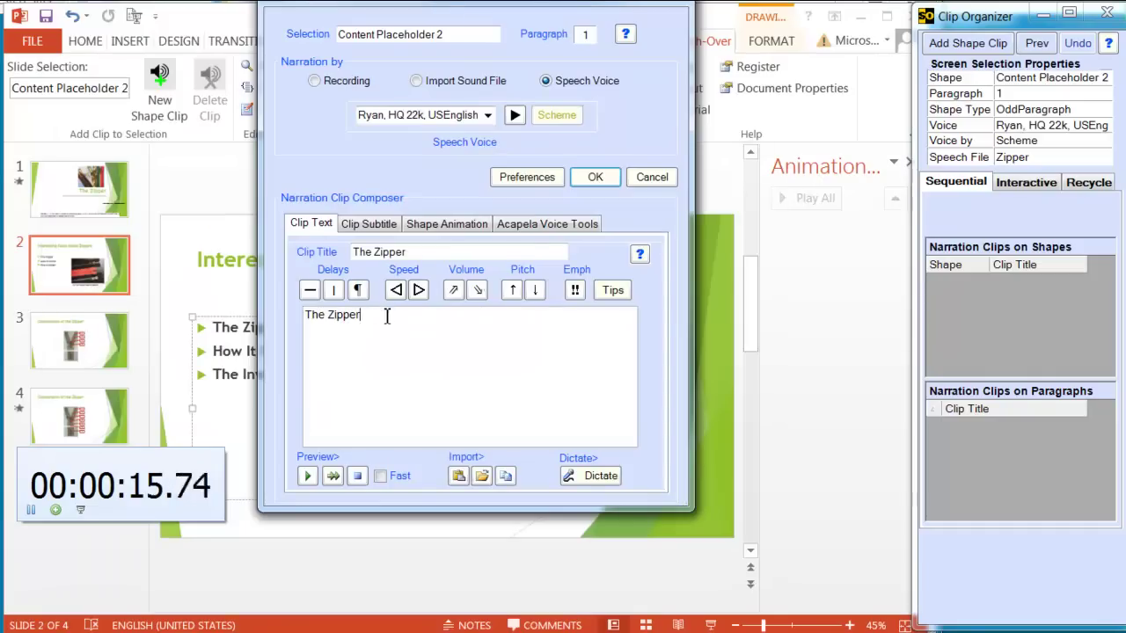
{"action": "left_click_drag", "start_coordinate": [386, 317], "coordinate": [304, 317]}
{"action": "key", "text": "Delete"}
{"action": "type", "text": "The zipper | is a commonly used device| for binding the edges of an opening of fabric | or other flexible material, as on a garment | or a bag. It is used in clothing, luggage |and other bags, sporting goods, camping gear, and other items"}
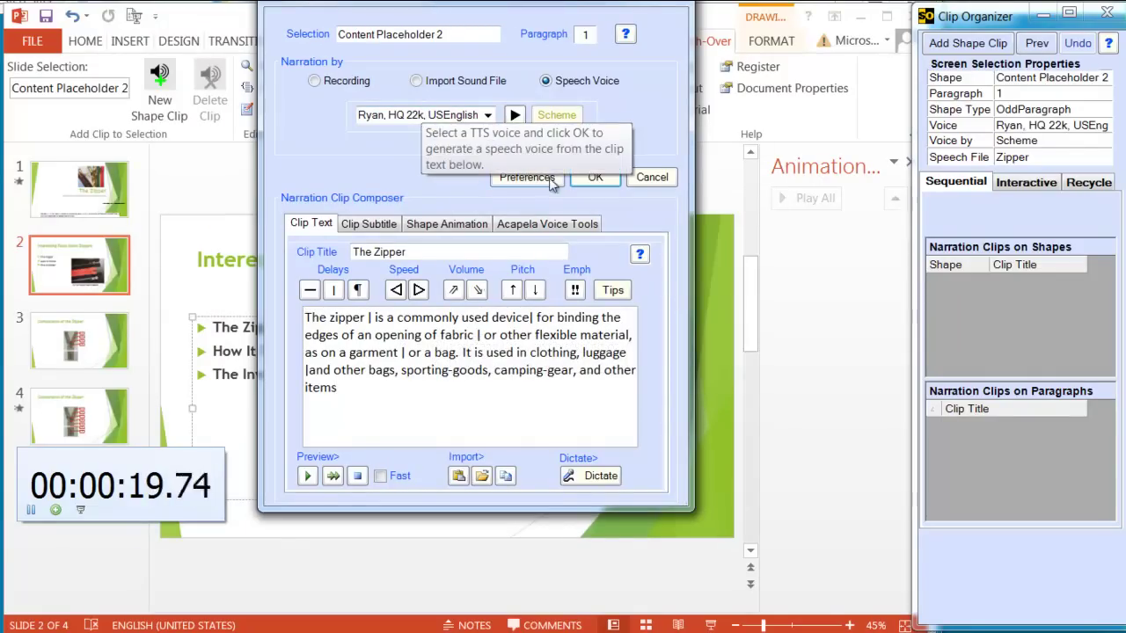
{"action": "left_click", "coordinate": [595, 177]}
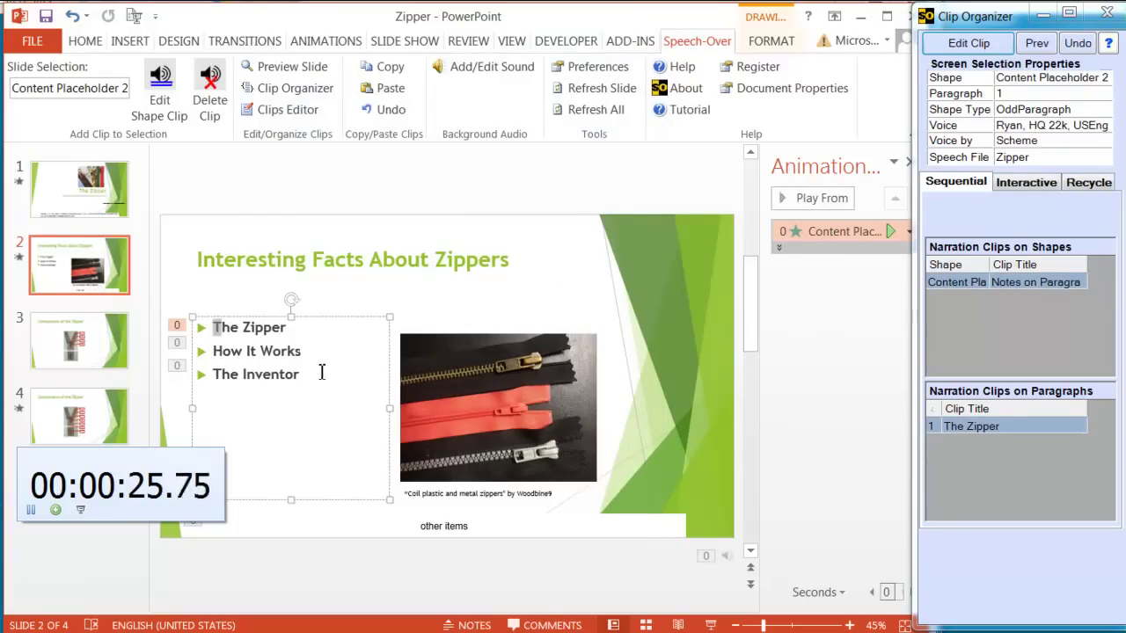
Add a speech-voice shape clip to the How It Works bullet using Word's How Does It Work script text, and expand the animation list
{"action": "left_click", "coordinate": [291, 352]}
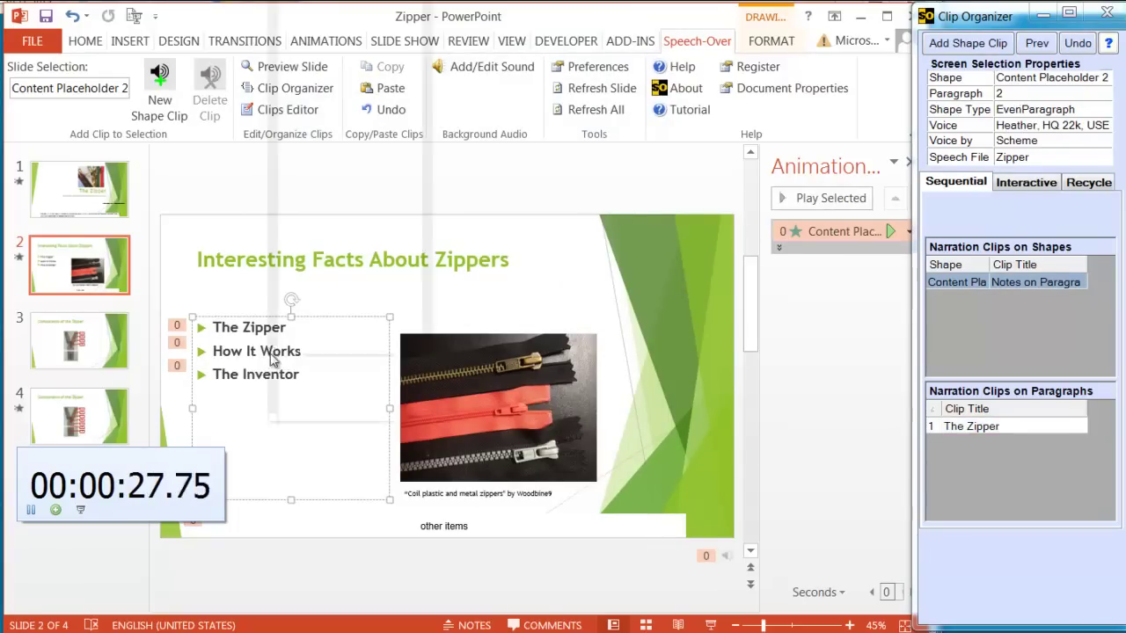
{"action": "right_click", "coordinate": [273, 359]}
{"action": "left_click", "coordinate": [335, 320]}
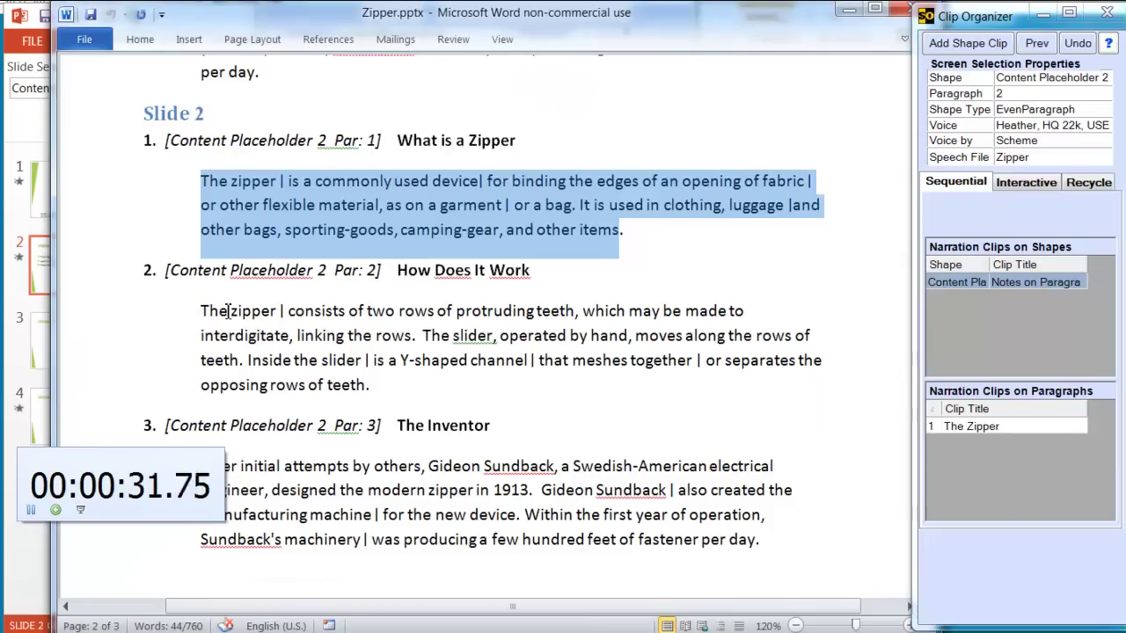
{"action": "left_click_drag", "start_coordinate": [203, 310], "coordinate": [350, 371]}
{"action": "key", "text": "ctrl+c"}
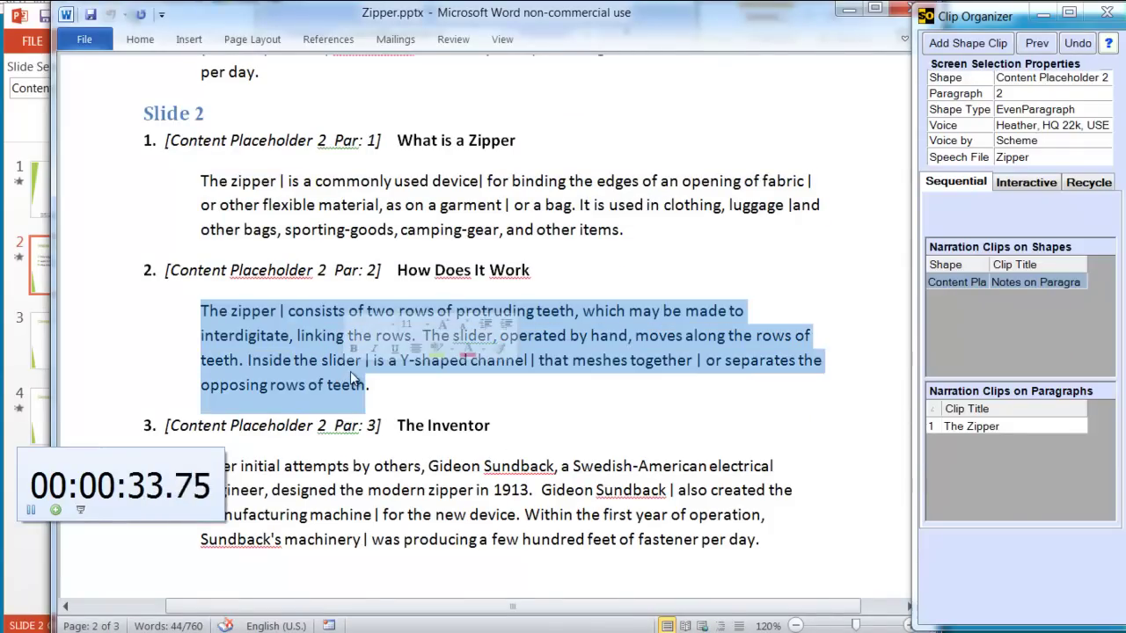
{"action": "left_click", "coordinate": [25, 374]}
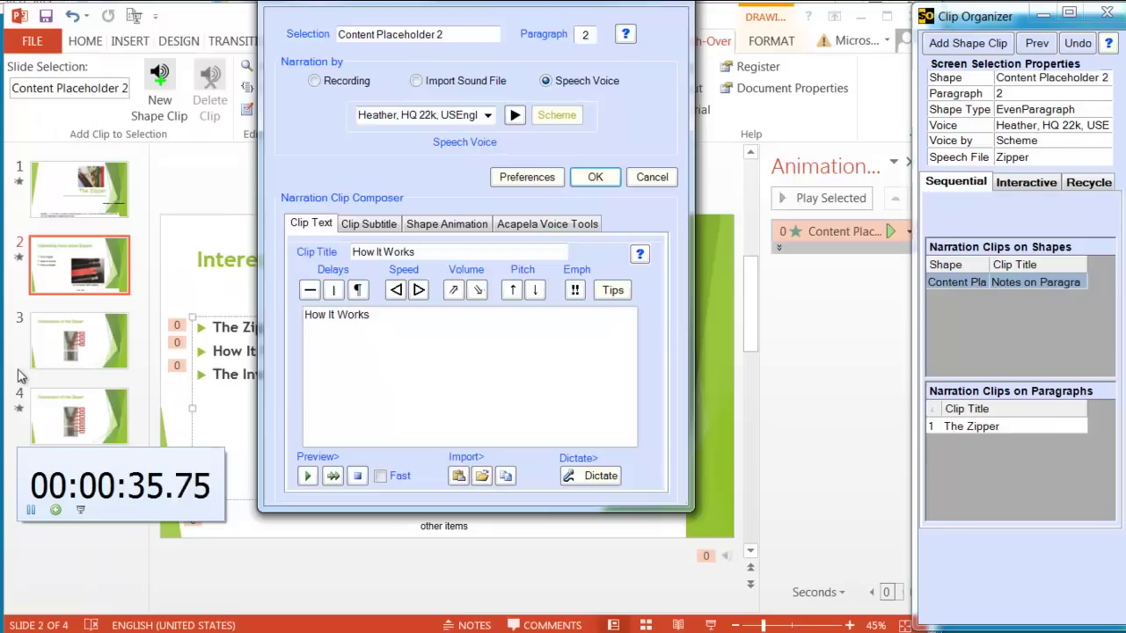
{"action": "triple_click", "coordinate": [385, 325]}
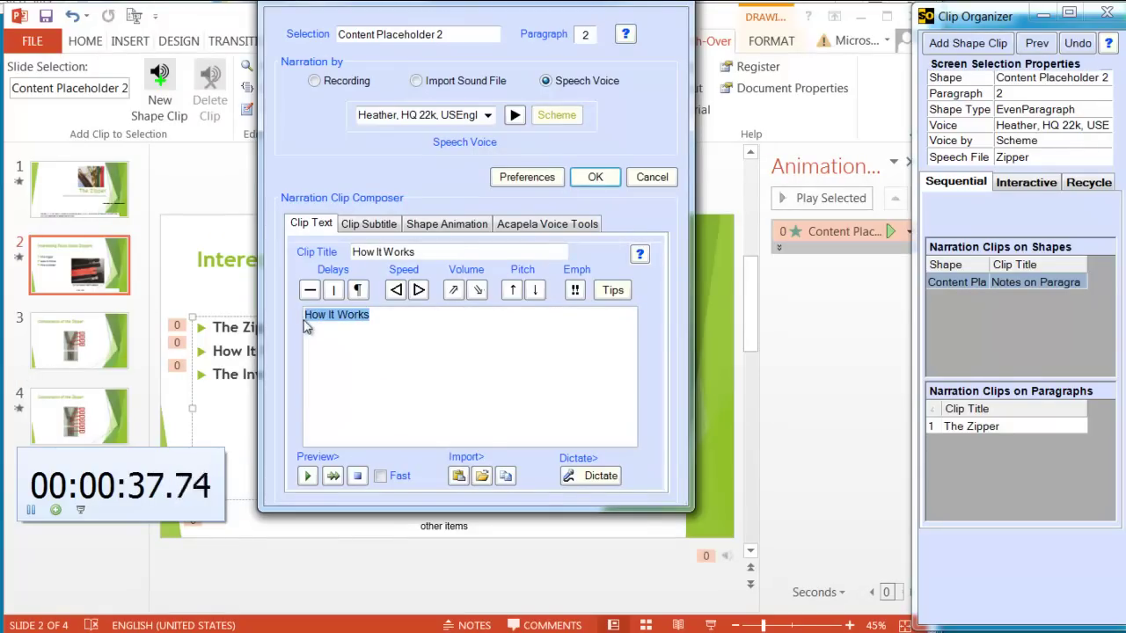
{"action": "key", "text": "ctrl+v"}
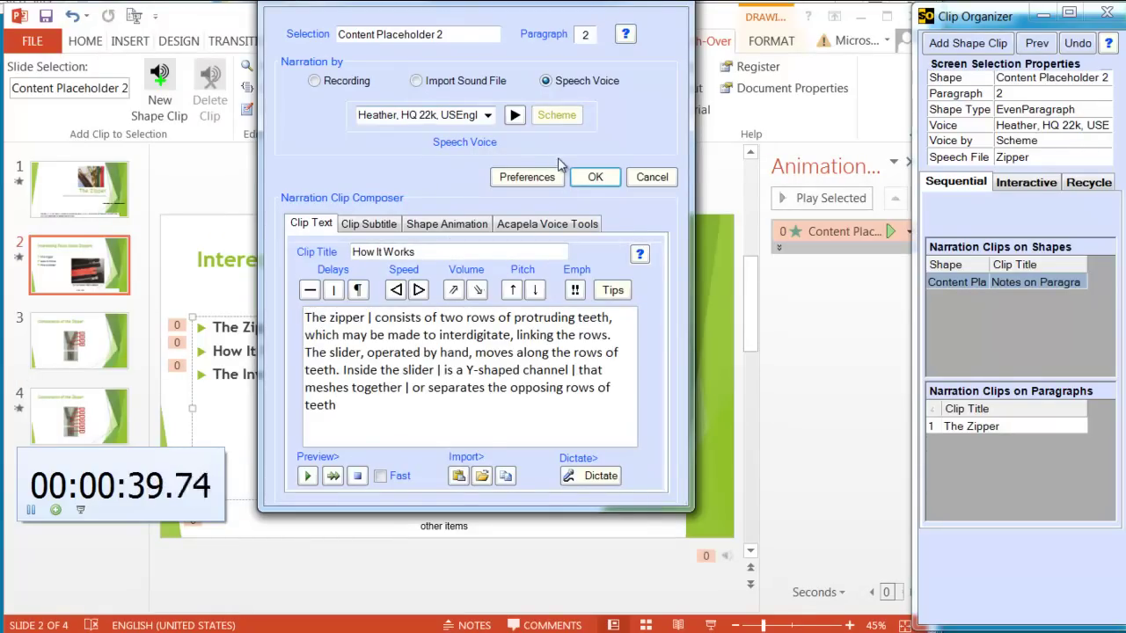
{"action": "left_click", "coordinate": [596, 177]}
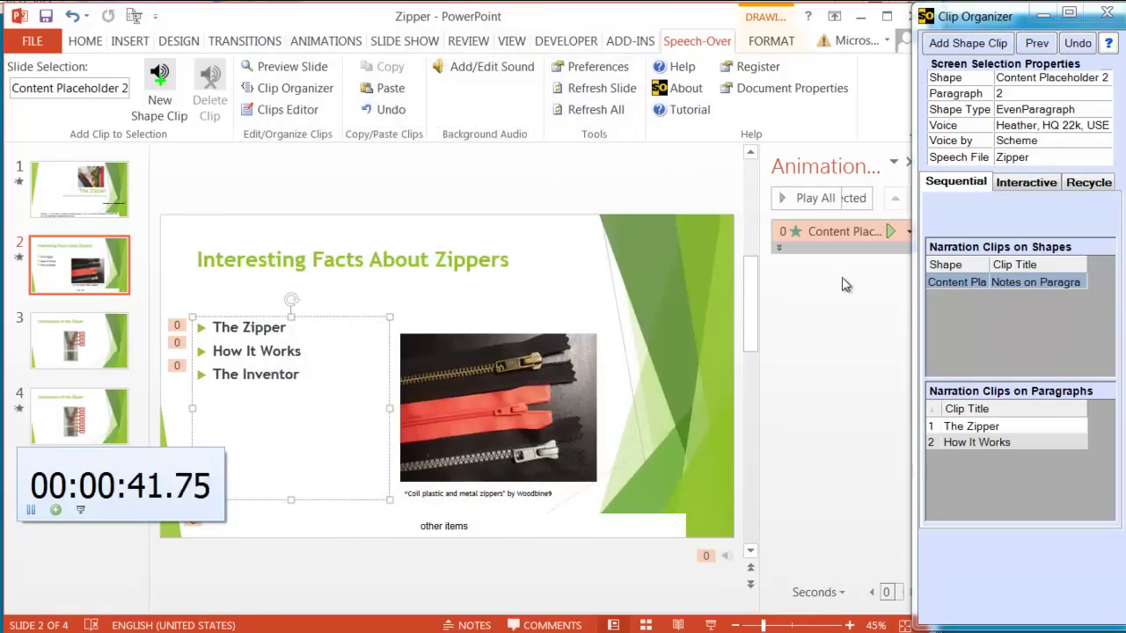
{"action": "left_click", "coordinate": [855, 252]}
{"action": "left_click", "coordinate": [858, 255]}
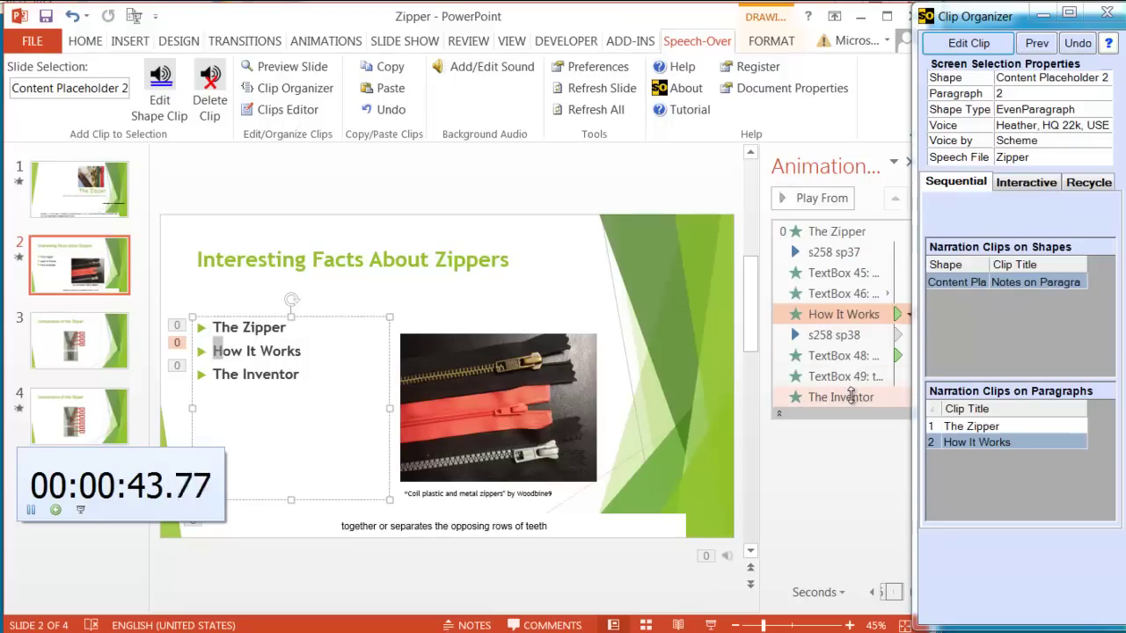
Add a speech-voice shape clip to the The Inventor bullet using the matching script text from Word, and stop the stopwatch
{"action": "left_click", "coordinate": [240, 377]}
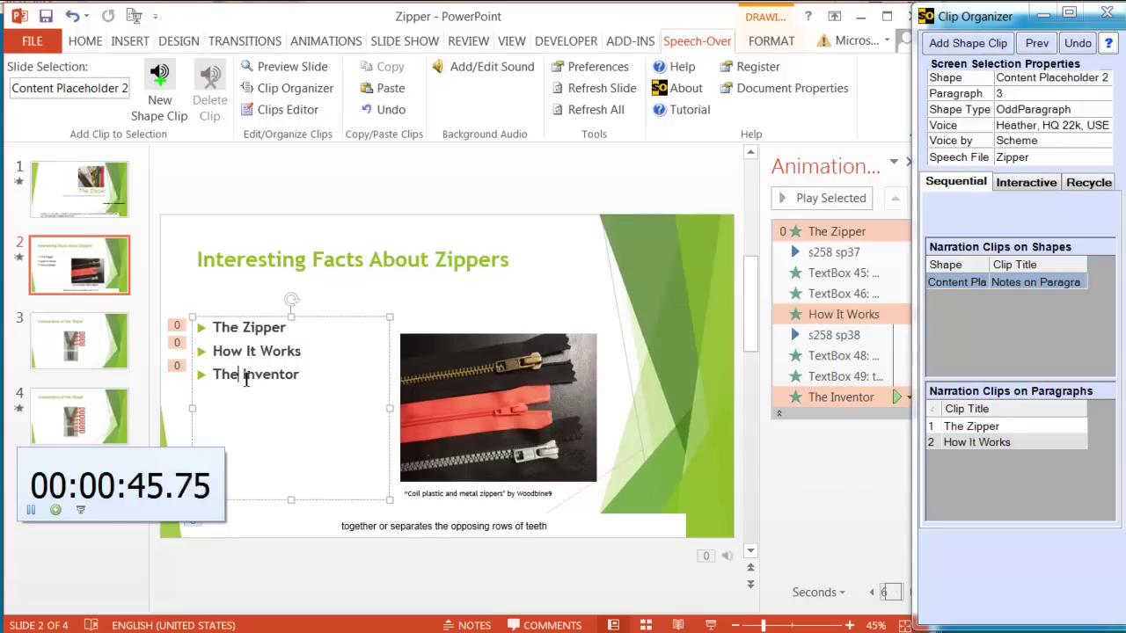
{"action": "right_click", "coordinate": [248, 380]}
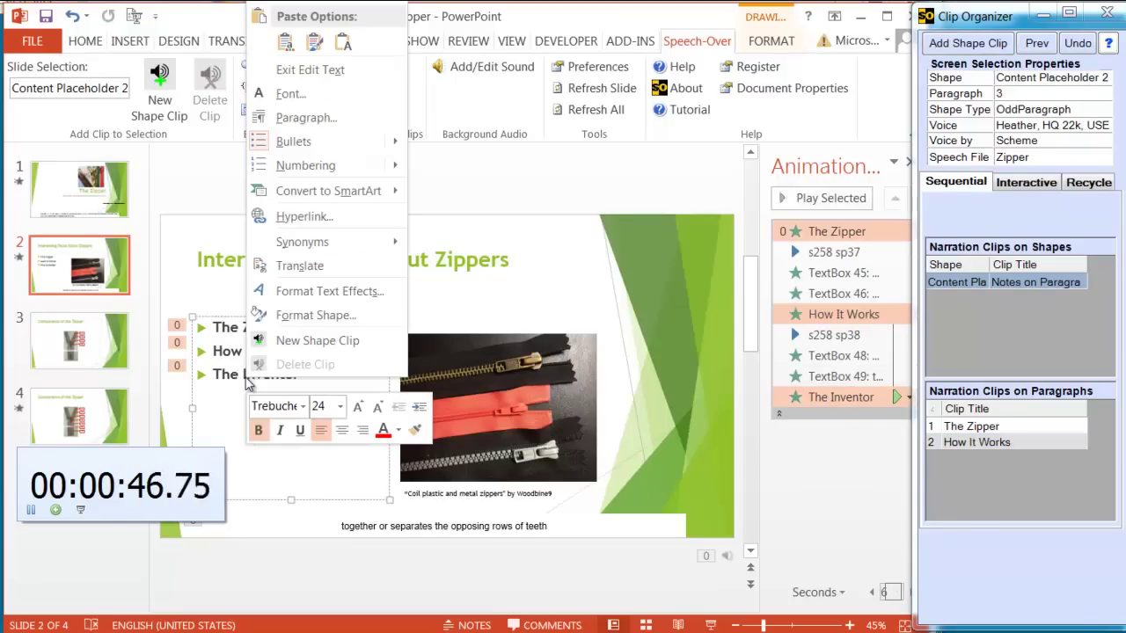
{"action": "left_click", "coordinate": [303, 341]}
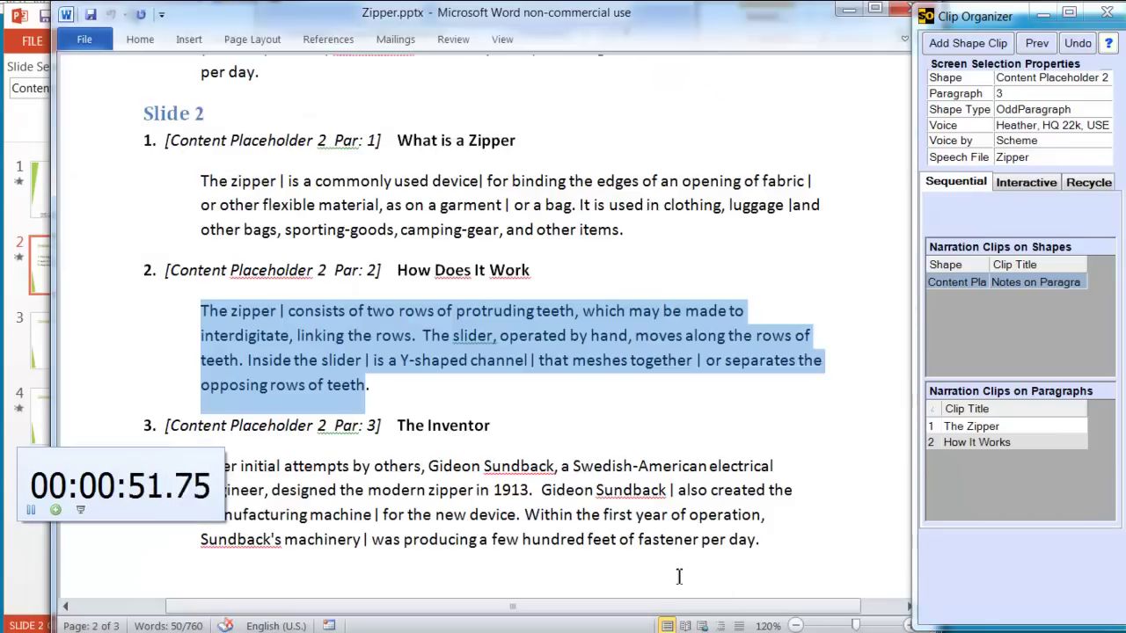
{"action": "left_click", "coordinate": [195, 481]}
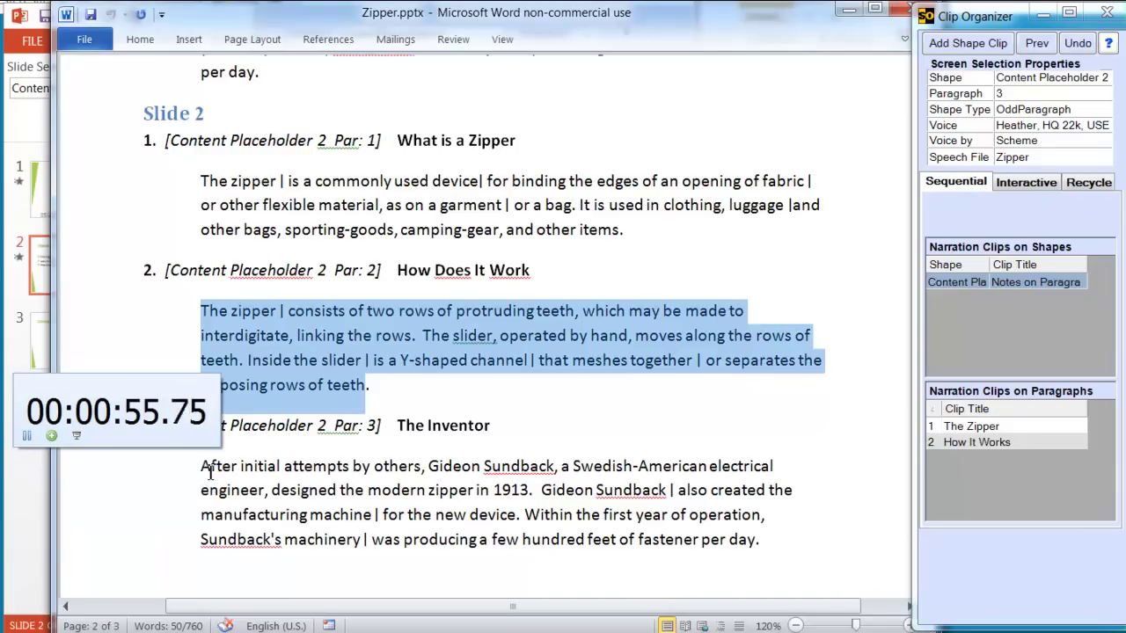
{"action": "left_click_drag", "start_coordinate": [209, 472], "coordinate": [751, 546]}
{"action": "key", "text": "ctrl+c"}
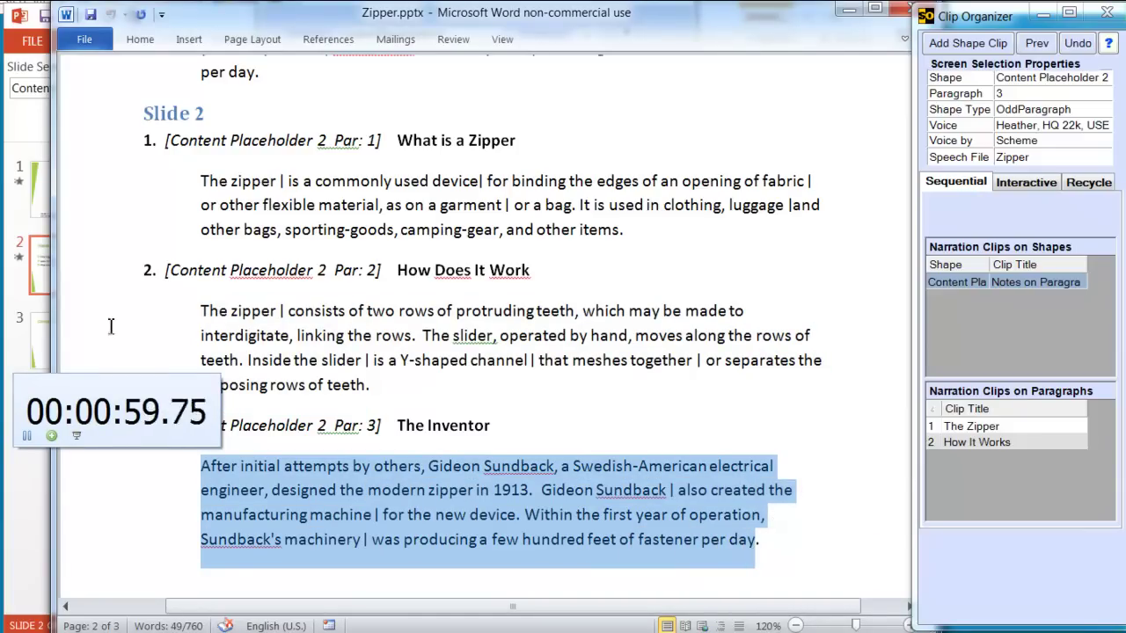
{"action": "left_click", "coordinate": [35, 357]}
{"action": "left_click_drag", "start_coordinate": [387, 320], "coordinate": [313, 319]}
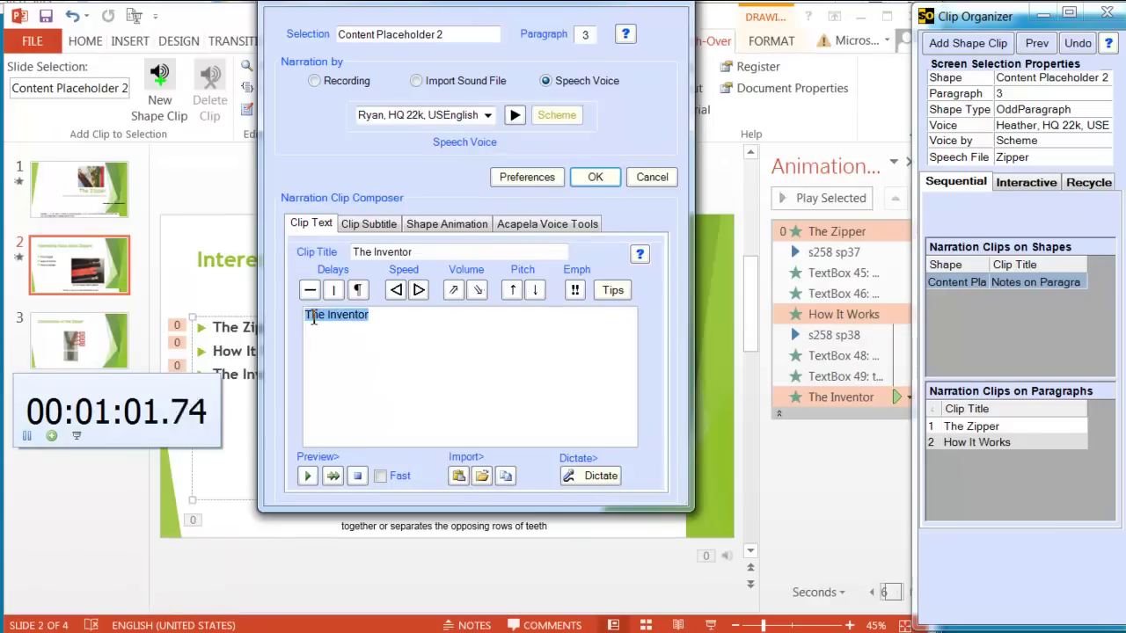
{"action": "key", "text": "ctrl+v"}
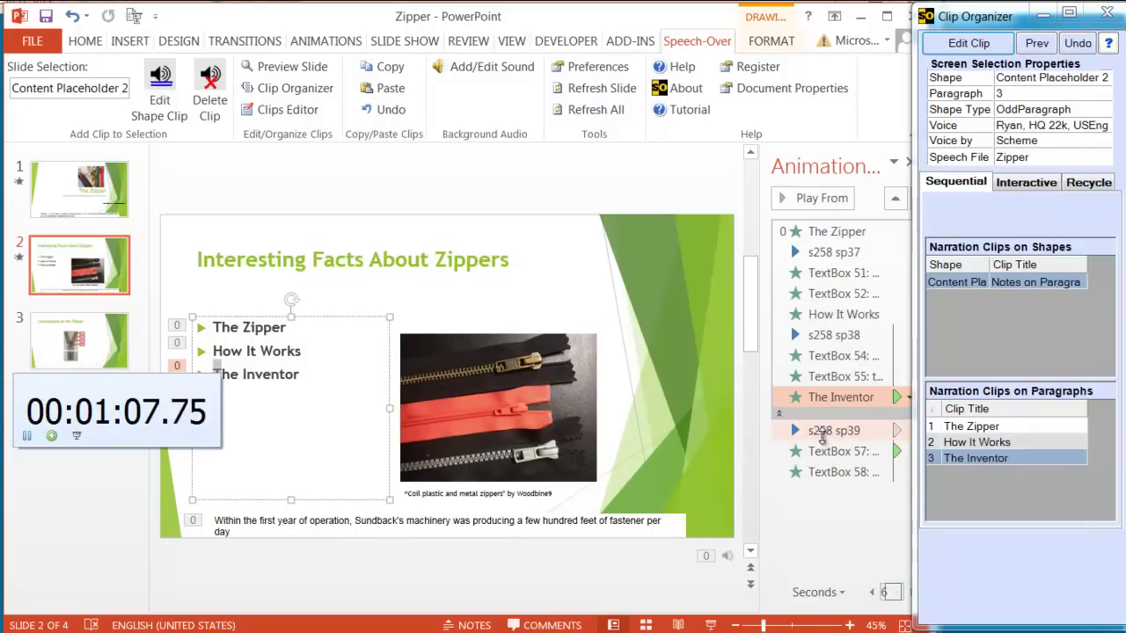
{"action": "left_click", "coordinate": [27, 437]}
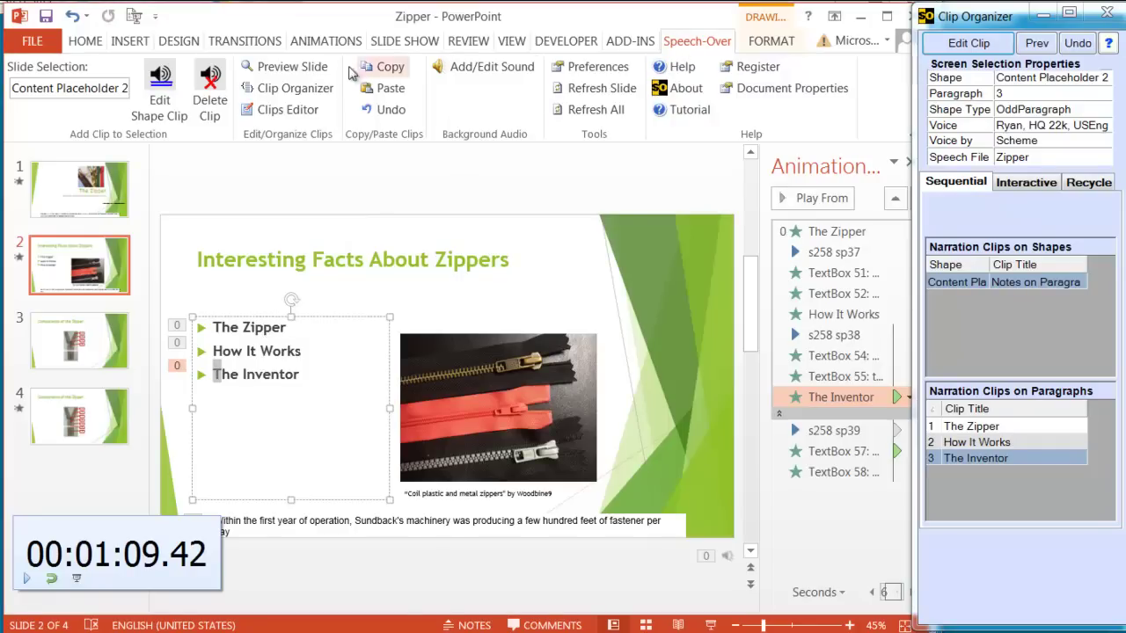
Preview the narrated slide 2 through to the end, close the preview, and go to slide 3
{"action": "left_click", "coordinate": [305, 73]}
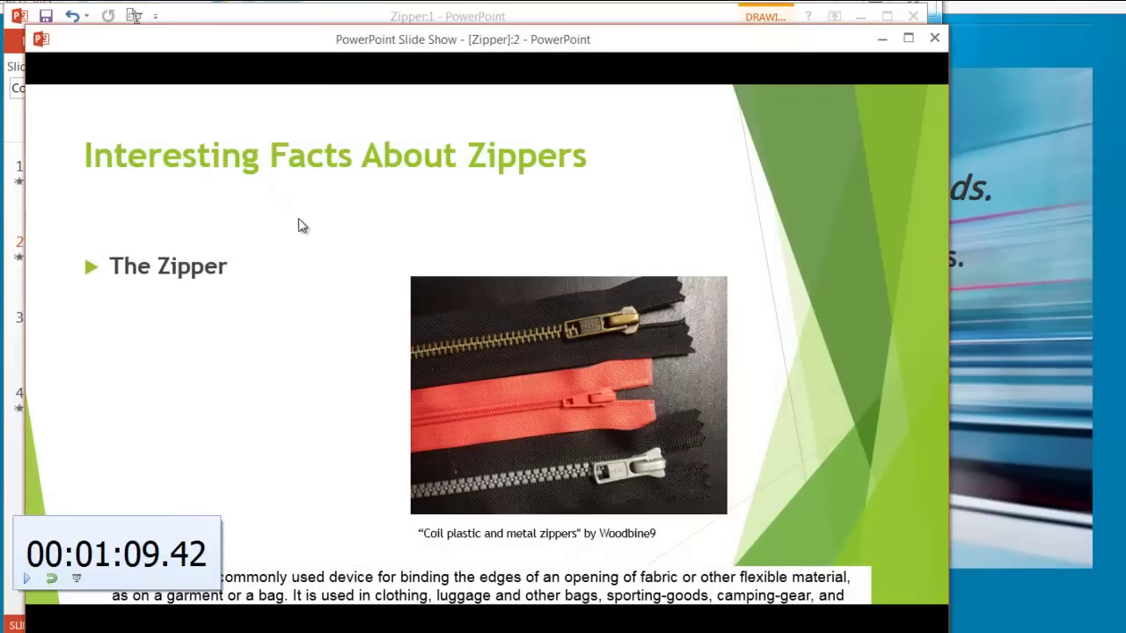
{"action": "left_click_drag", "start_coordinate": [189, 523], "coordinate": [0, 491]}
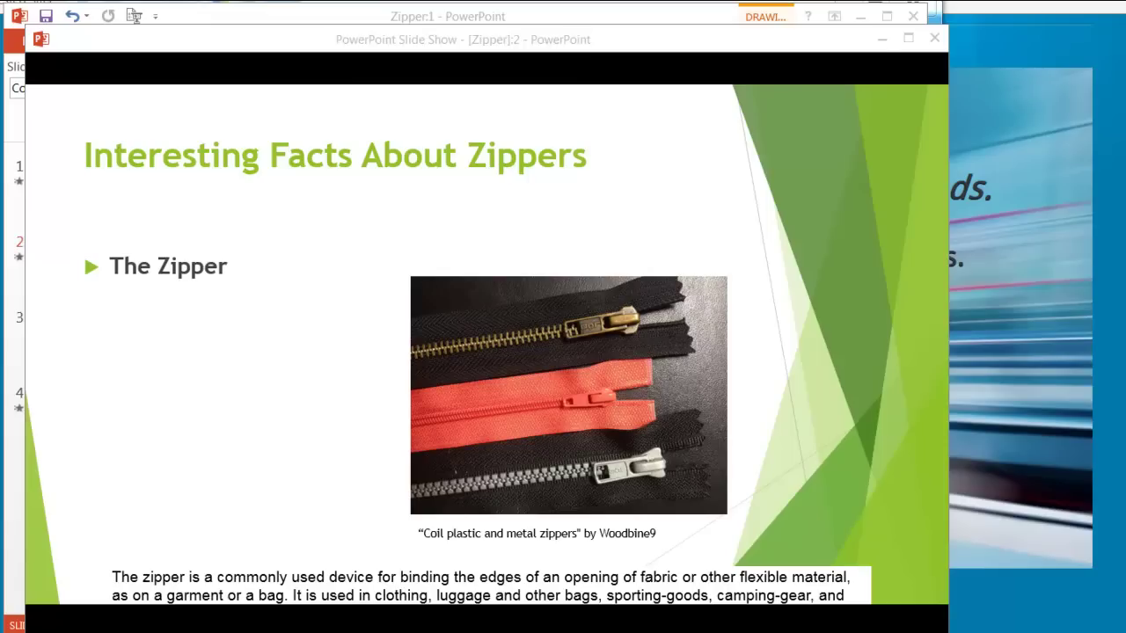
{"action": "key", "text": "Right"}
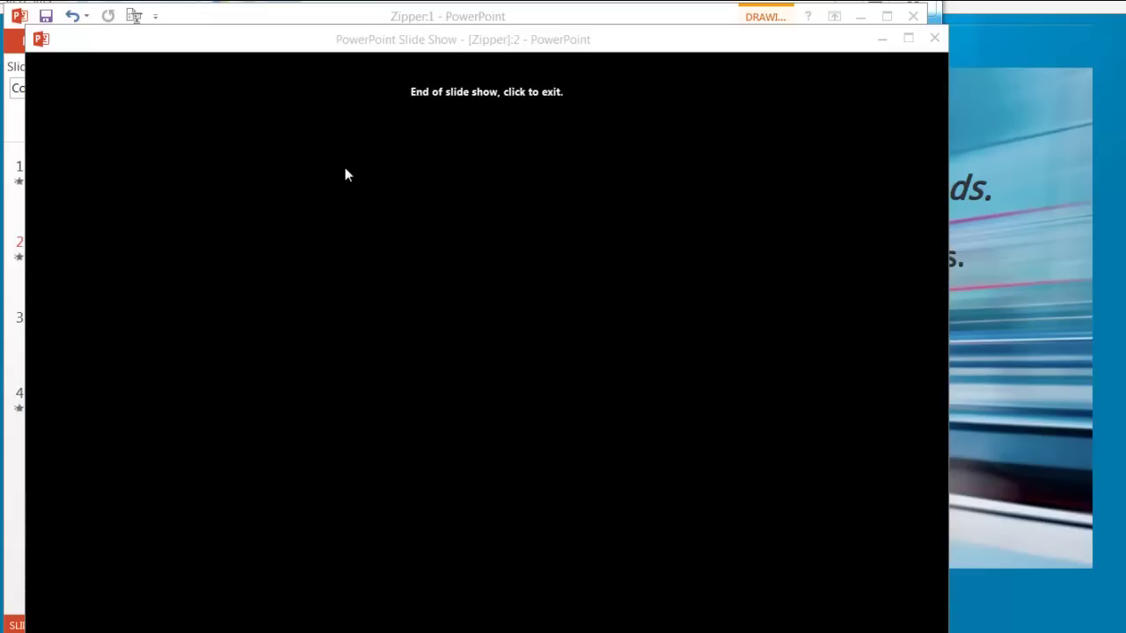
{"action": "left_click", "coordinate": [345, 173]}
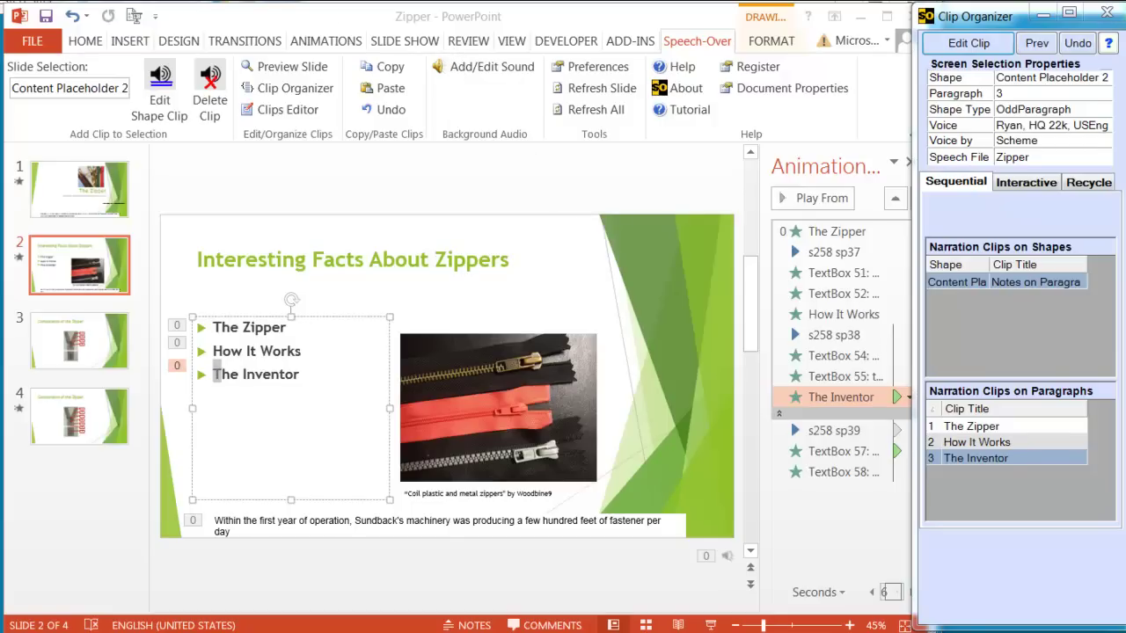
{"action": "key", "text": "Page_Down"}
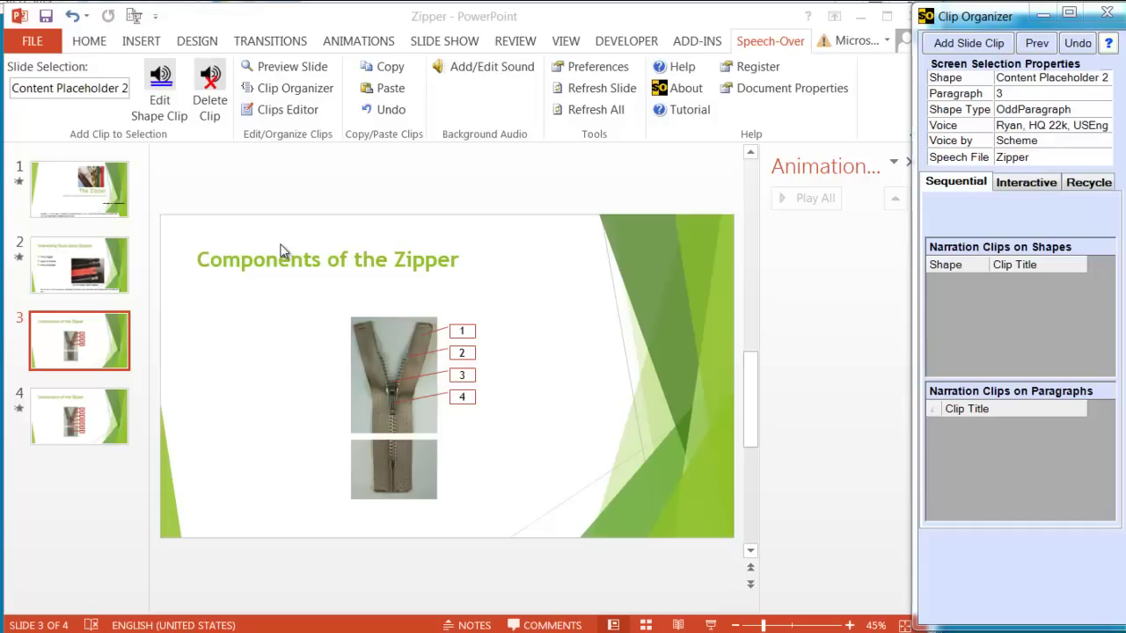
Select callout 1 on the Components of the Zipper slide, bring the stopwatch into view and start it
{"action": "left_click", "coordinate": [457, 332]}
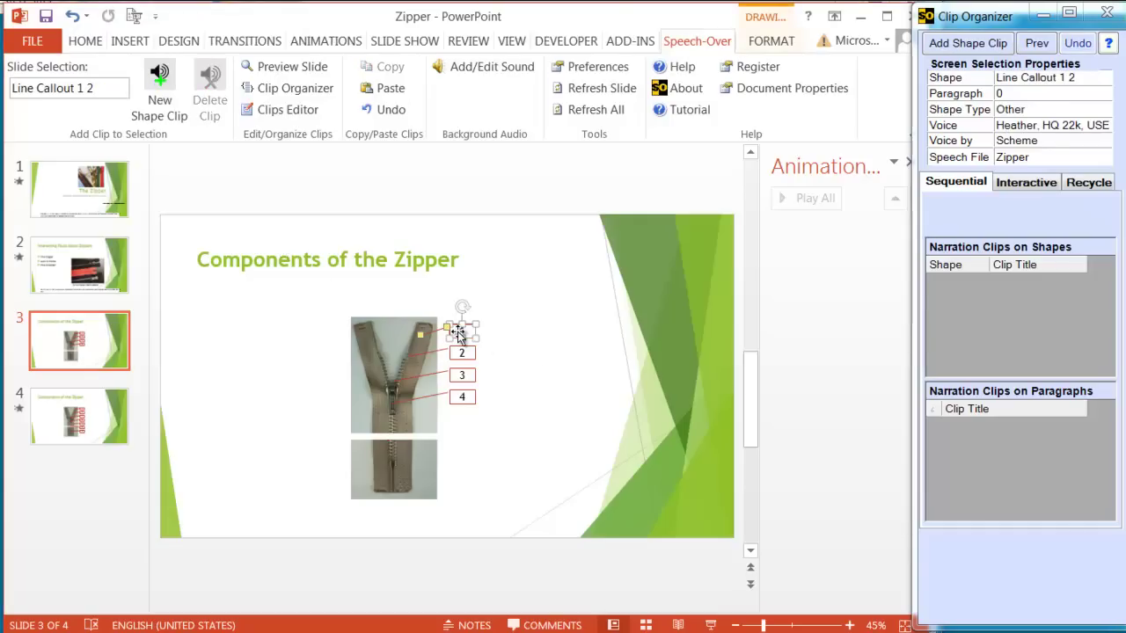
{"action": "right_click", "coordinate": [458, 333]}
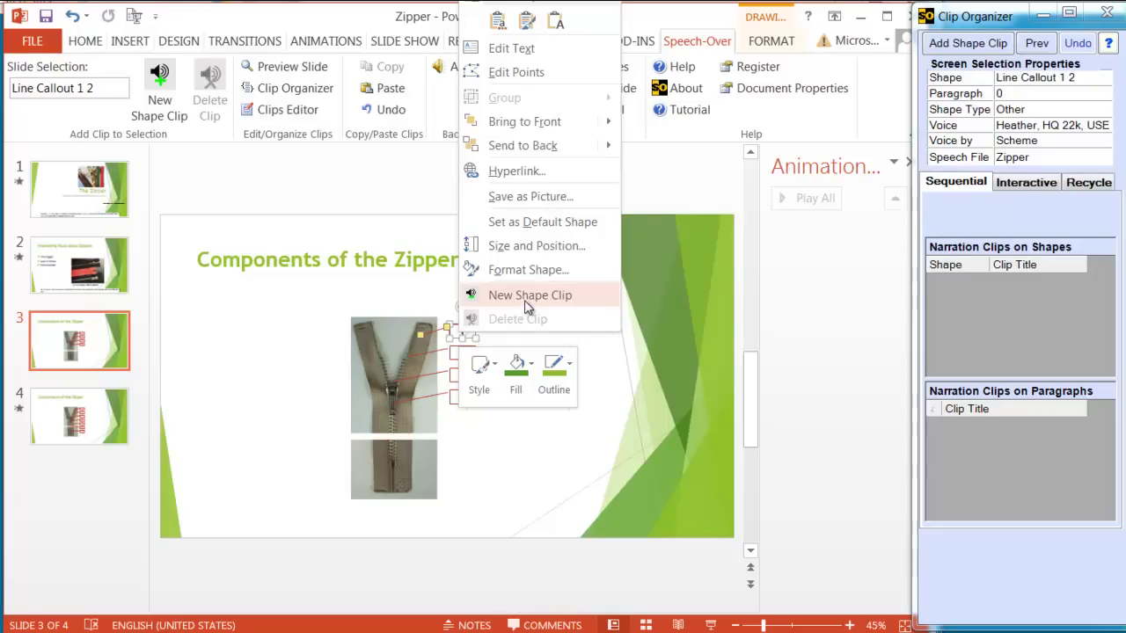
{"action": "left_click", "coordinate": [290, 314]}
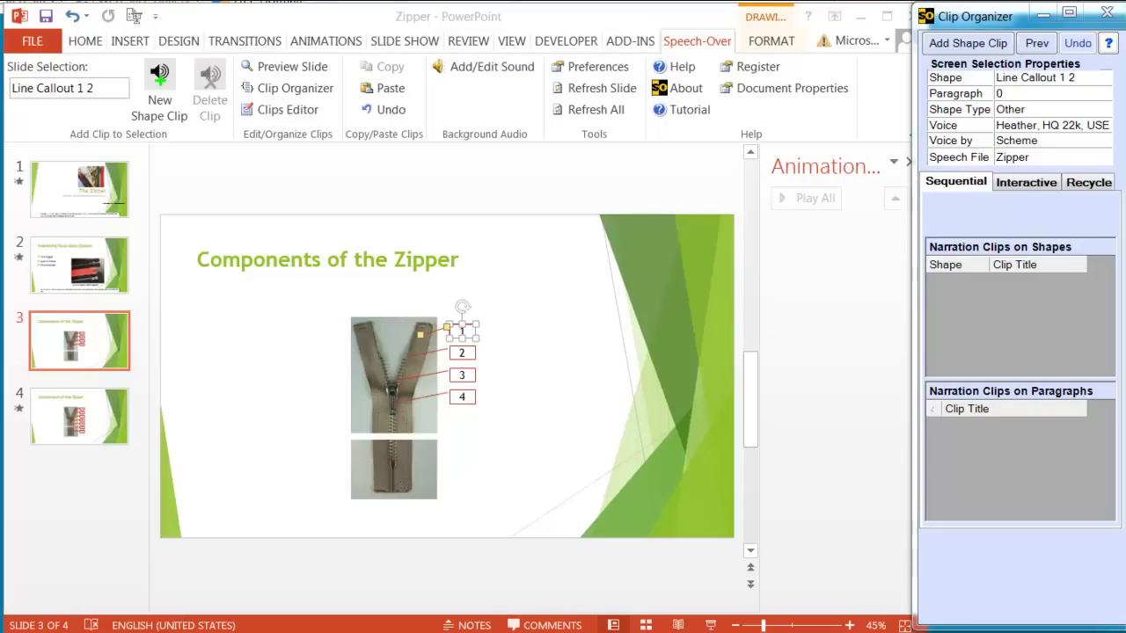
{"action": "left_click_drag", "start_coordinate": [0, 480], "coordinate": [168, 464]}
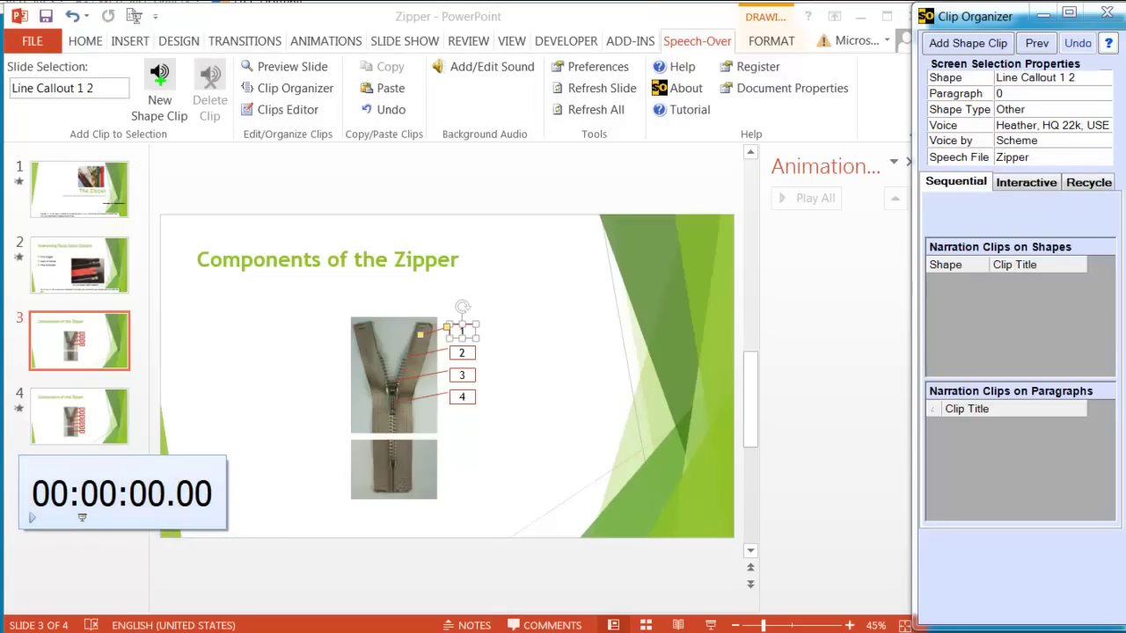
{"action": "left_click", "coordinate": [32, 519]}
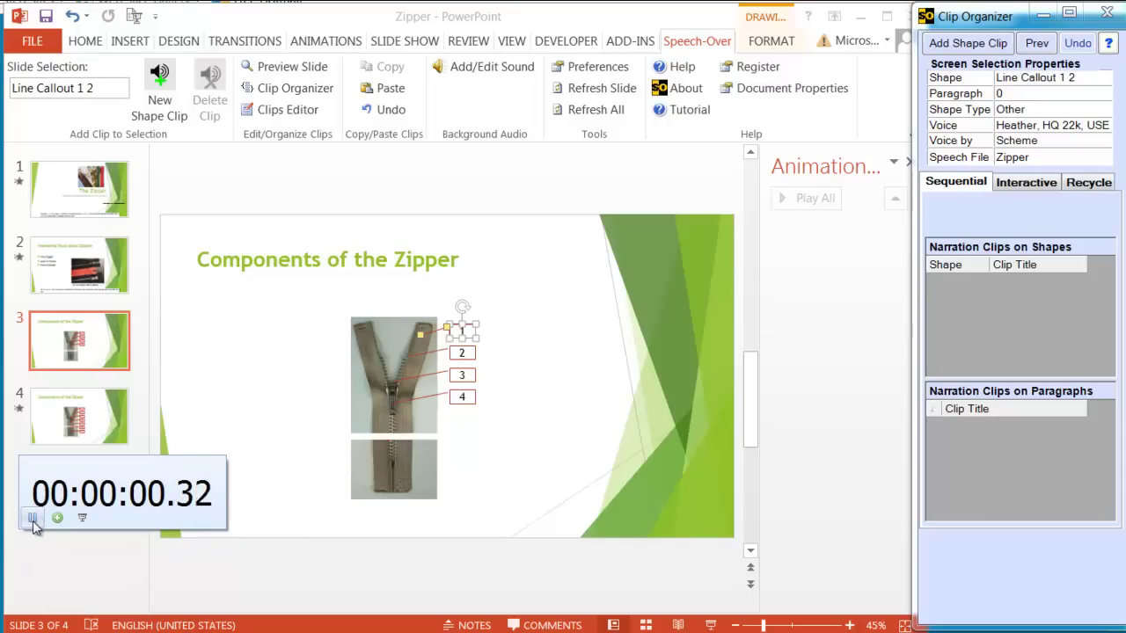
Add a speech-voice shape clip to callout 1 using the Top Tape Extension script text from Word
{"action": "right_click", "coordinate": [471, 337]}
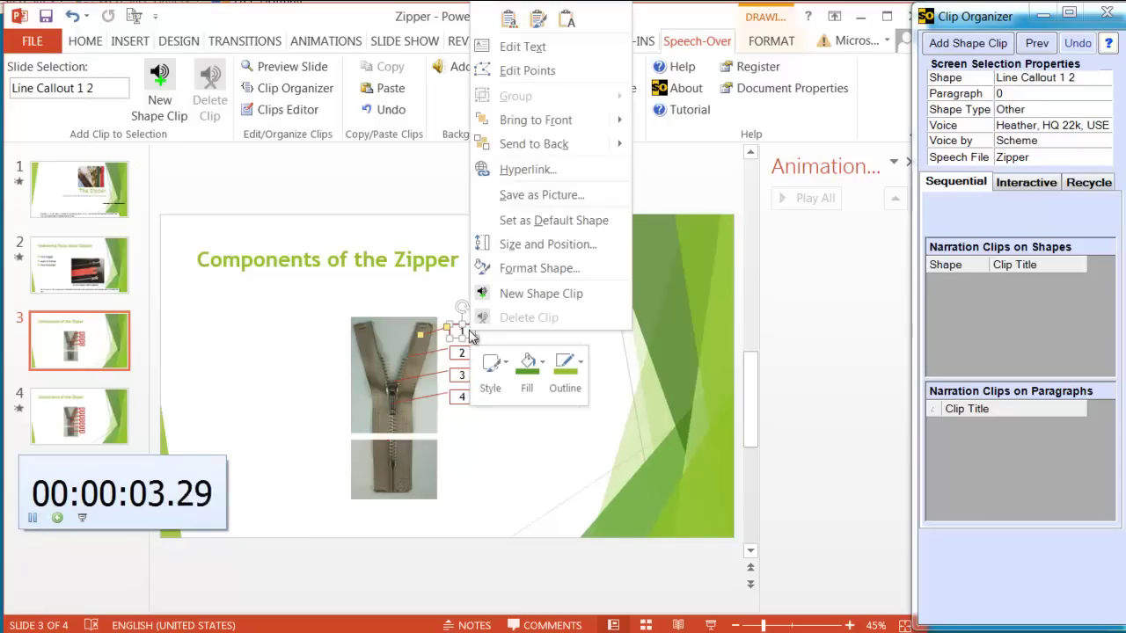
{"action": "left_click", "coordinate": [519, 294]}
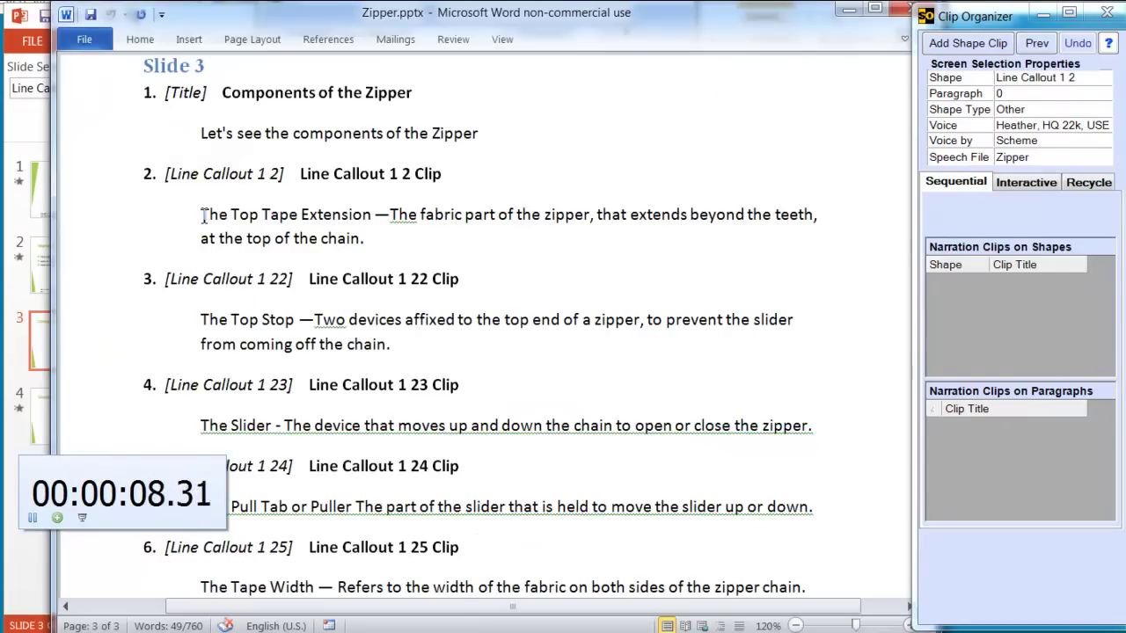
{"action": "left_click_drag", "start_coordinate": [201, 215], "coordinate": [445, 265]}
{"action": "key", "text": "ctrl+c"}
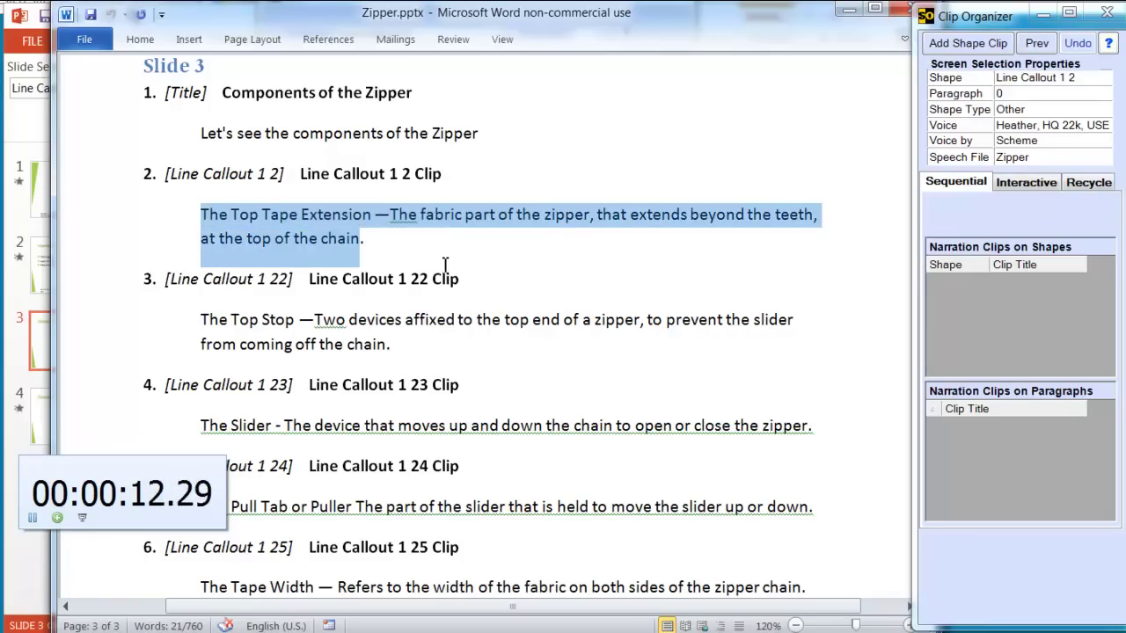
{"action": "left_click", "coordinate": [24, 306]}
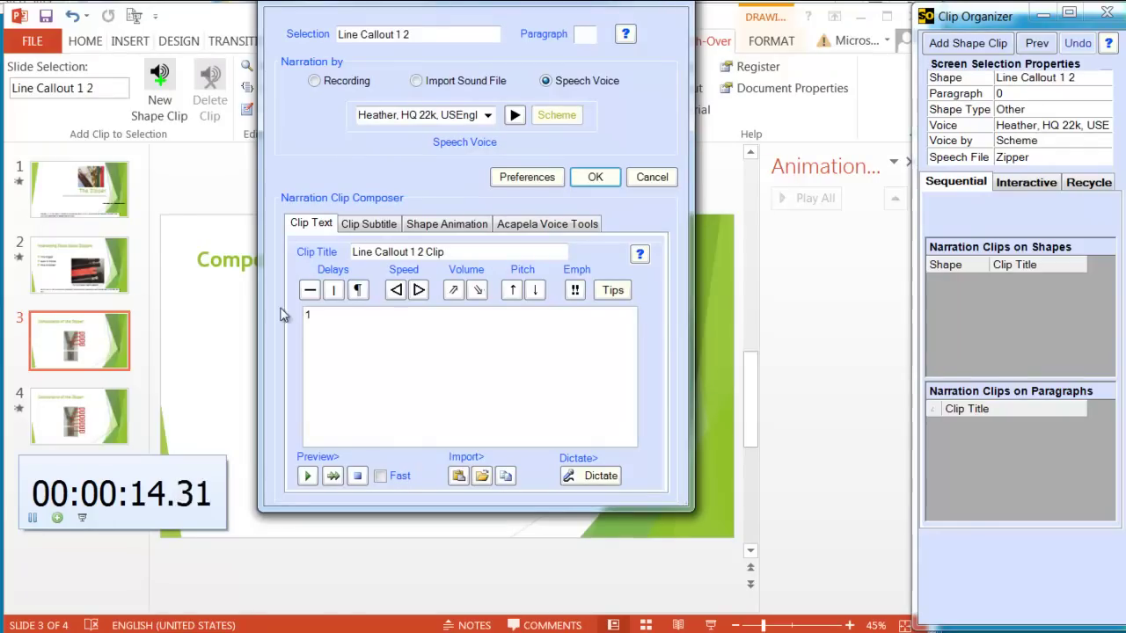
{"action": "left_click", "coordinate": [310, 317]}
{"action": "key", "text": "ctrl+v"}
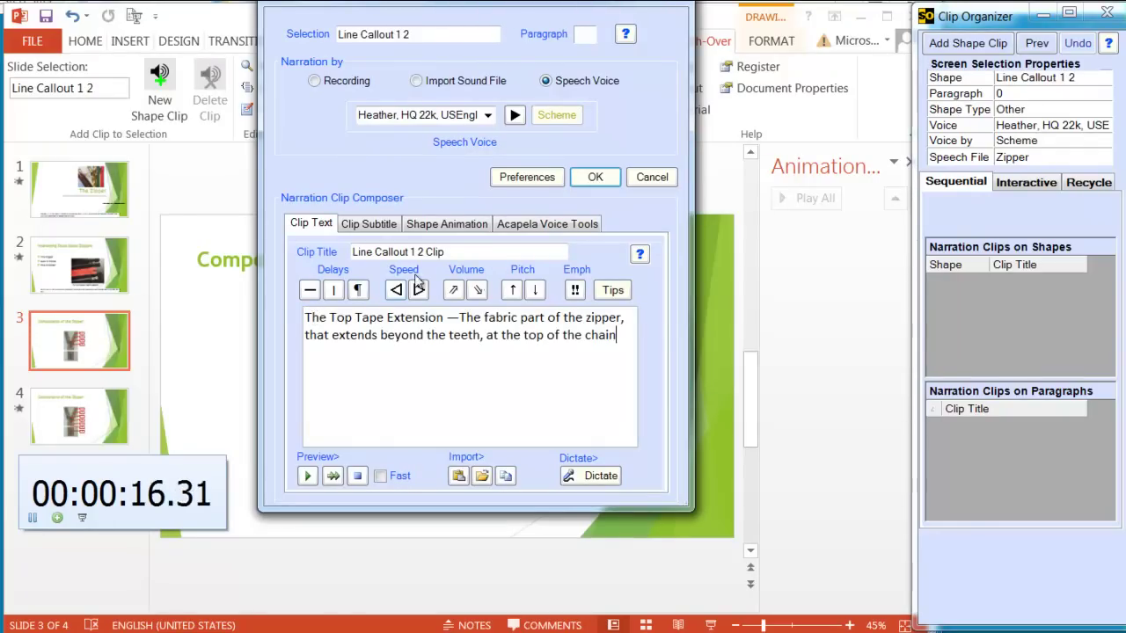
{"action": "left_click", "coordinate": [596, 177]}
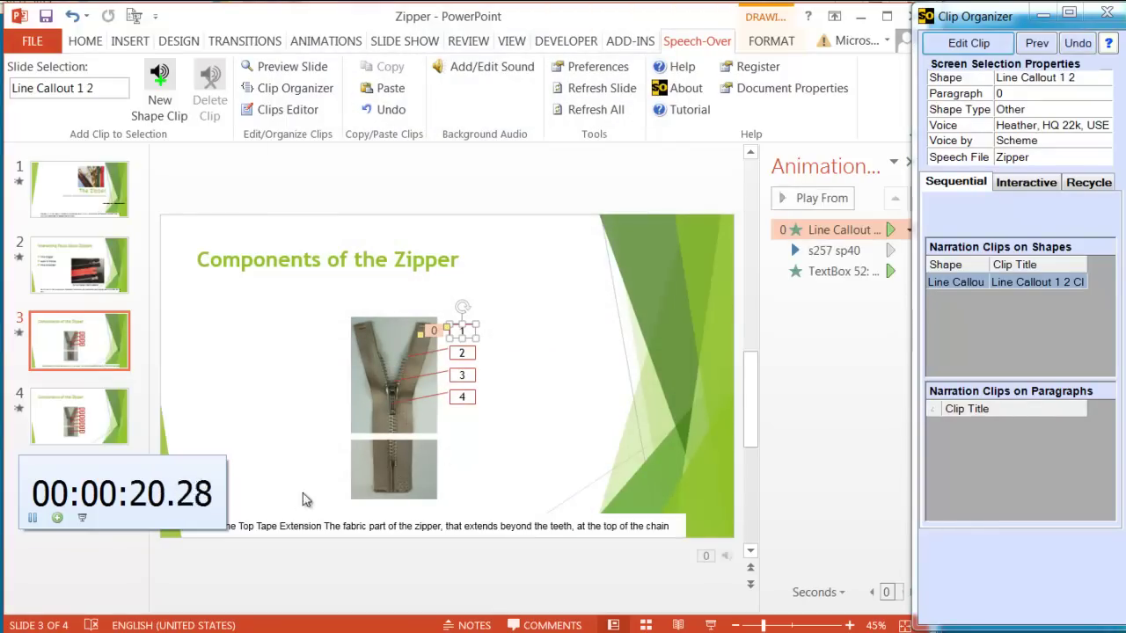
Add a speech-voice shape clip to callout 2, replacing its default text with Word's Top Stop script text
{"action": "left_click", "coordinate": [472, 356]}
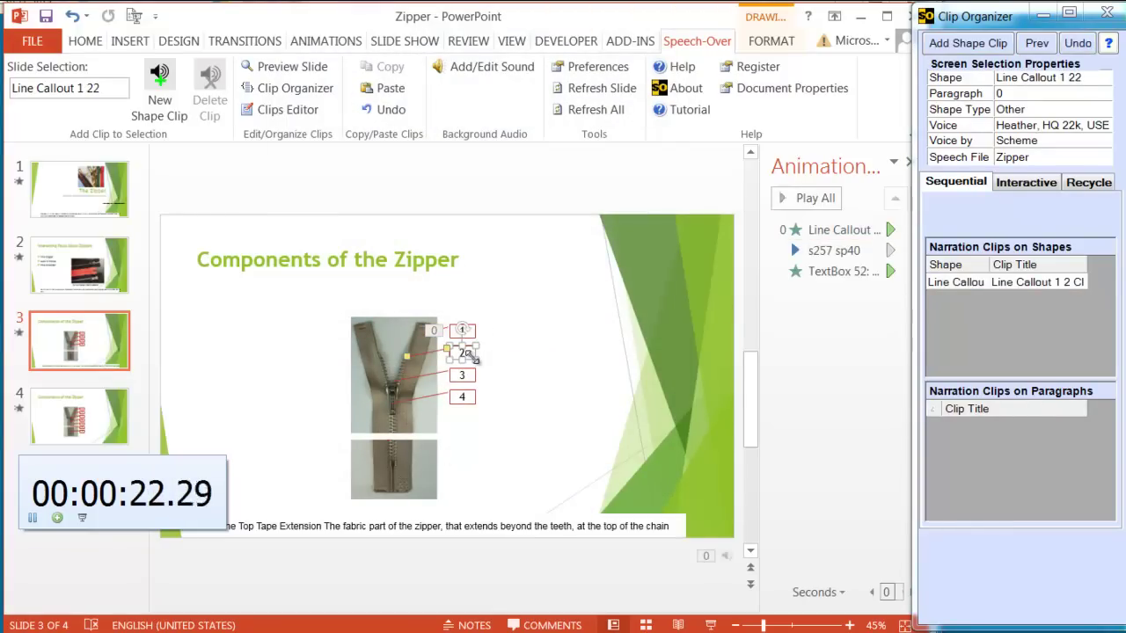
{"action": "right_click", "coordinate": [472, 356]}
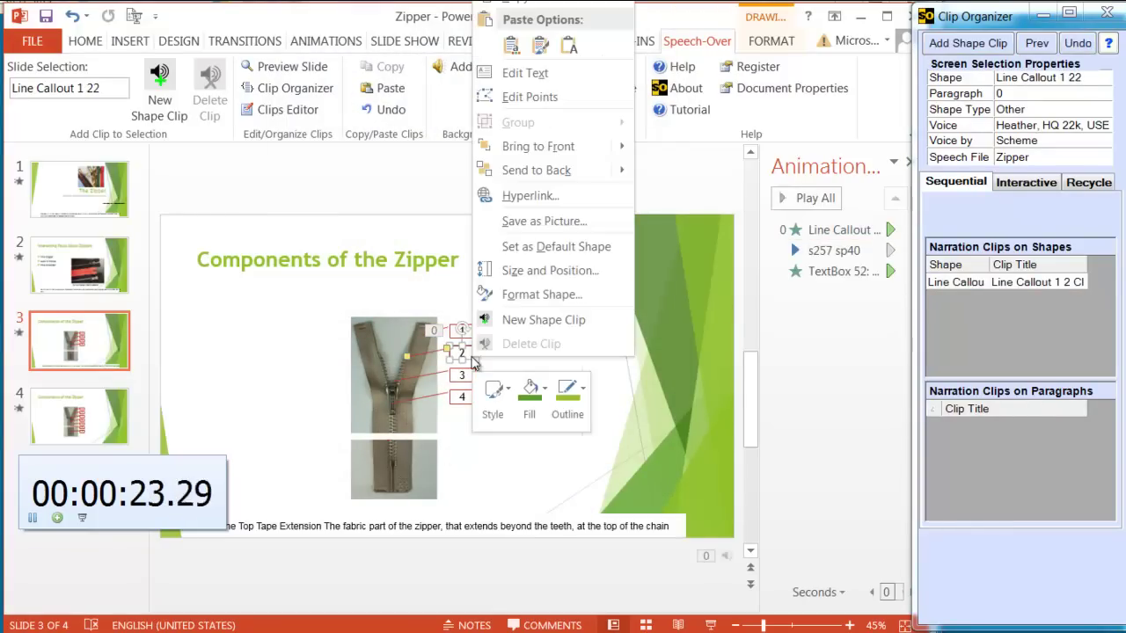
{"action": "left_click", "coordinate": [519, 322]}
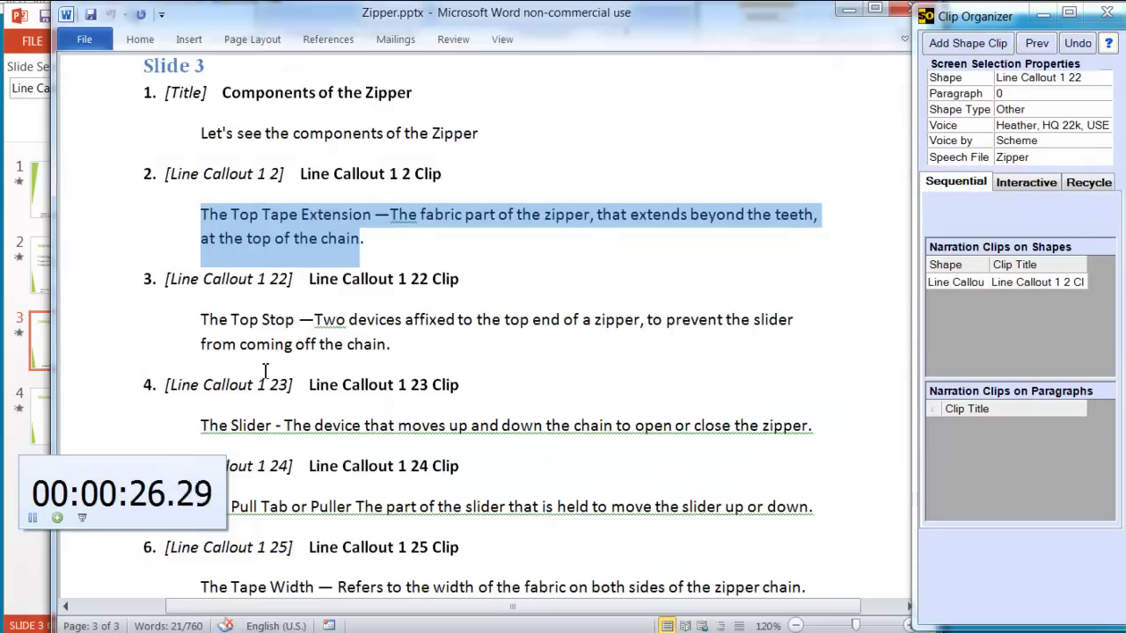
{"action": "left_click_drag", "start_coordinate": [205, 322], "coordinate": [374, 344]}
{"action": "key", "text": "ctrl+c"}
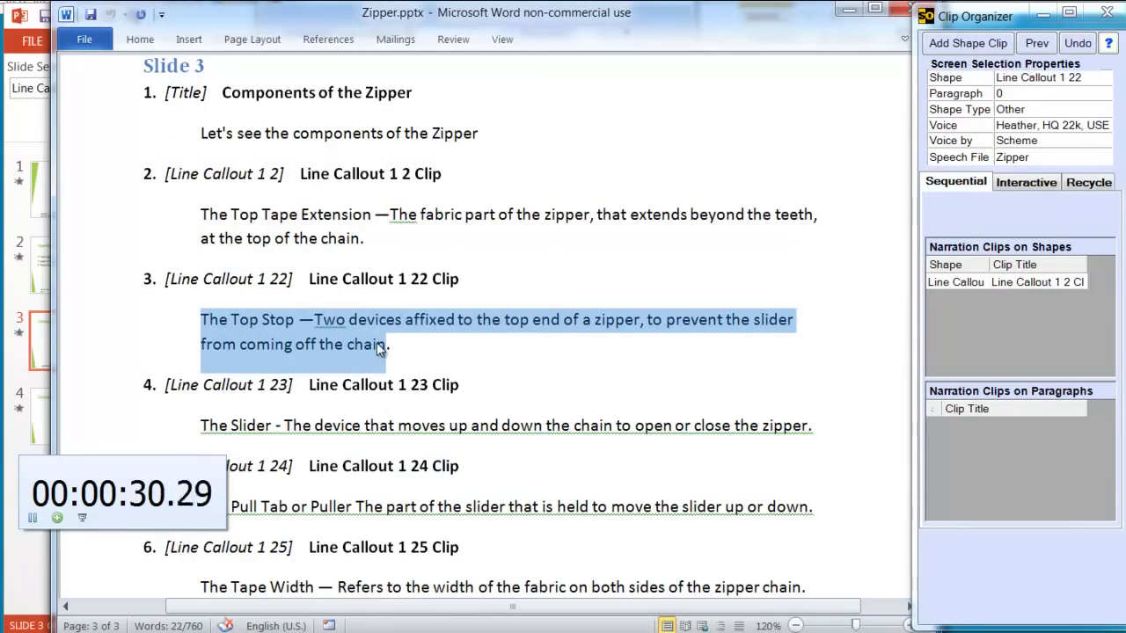
{"action": "left_click", "coordinate": [24, 305]}
{"action": "left_click", "coordinate": [326, 322]}
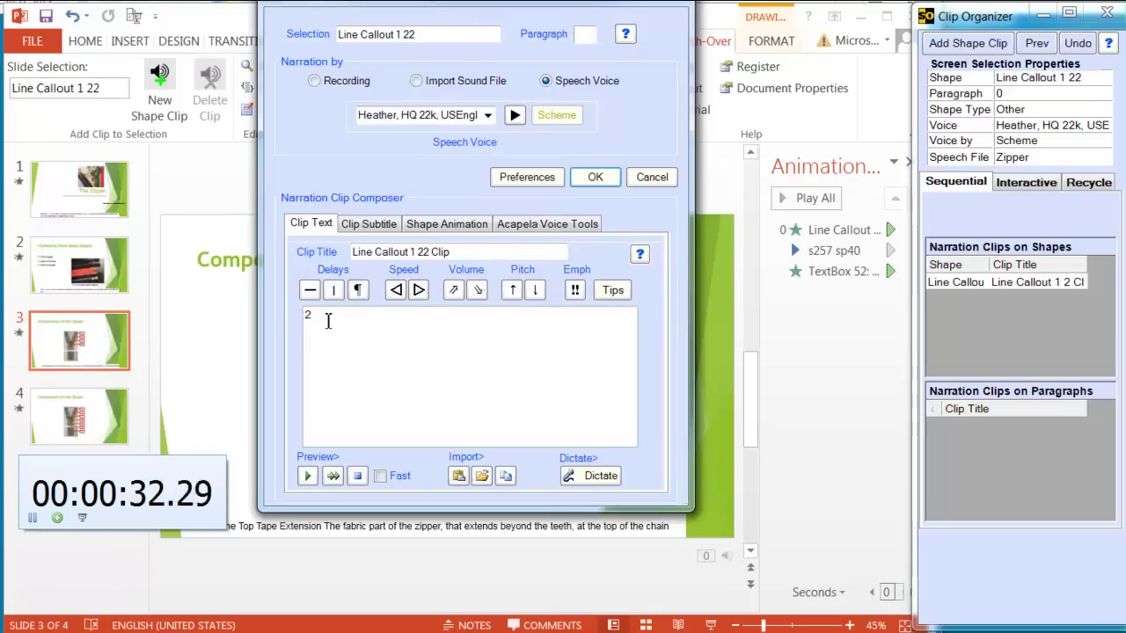
{"action": "key", "text": "BackSpace"}
{"action": "key", "text": "ctrl+v"}
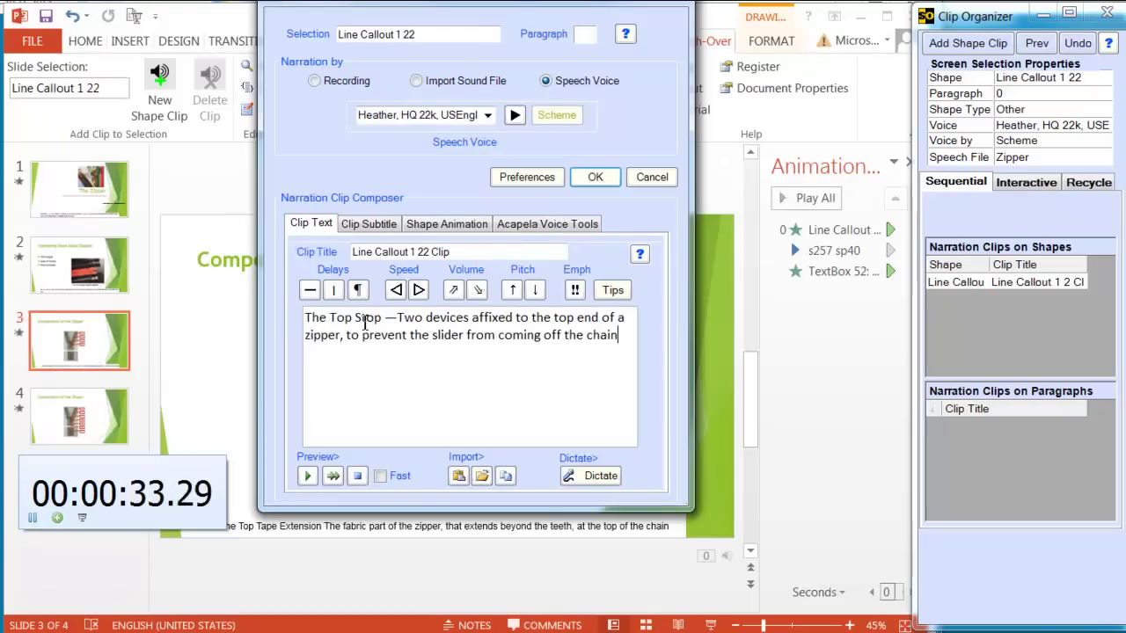
{"action": "left_click", "coordinate": [595, 177]}
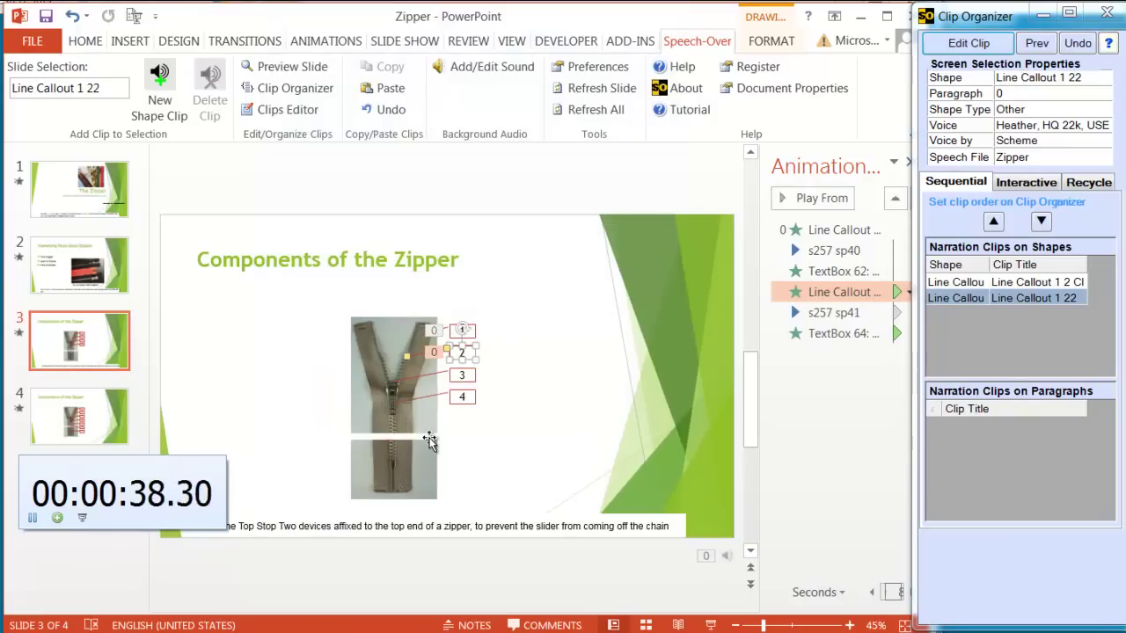
Add a speech-voice shape clip to callout 3 using the Slider script text from Word
{"action": "left_click", "coordinate": [470, 381]}
{"action": "right_click", "coordinate": [471, 381]}
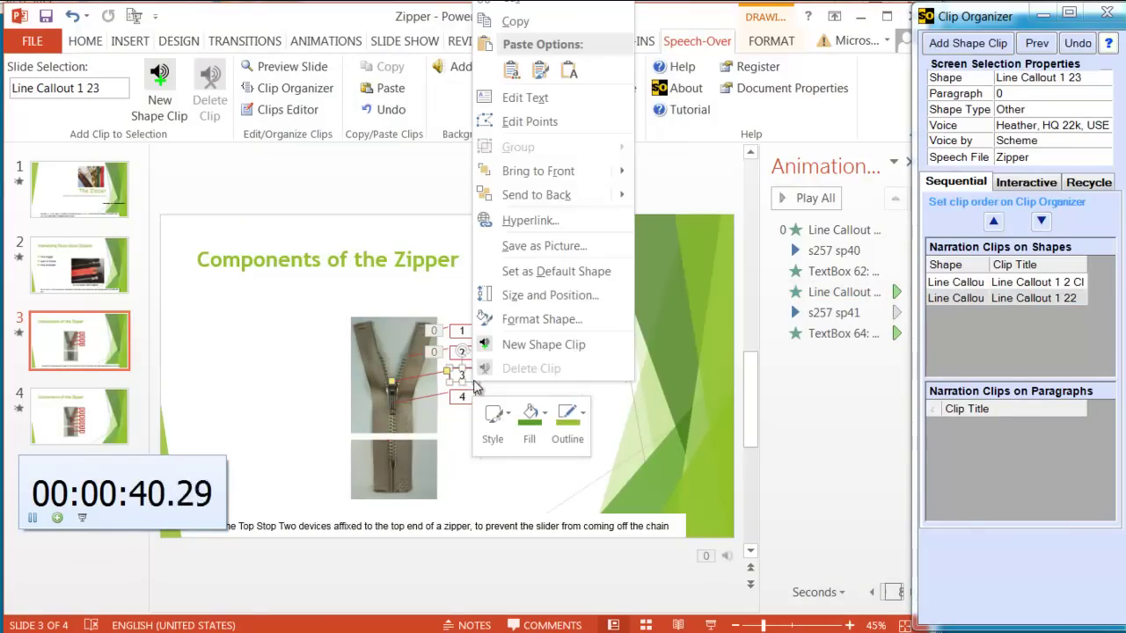
{"action": "left_click", "coordinate": [510, 347]}
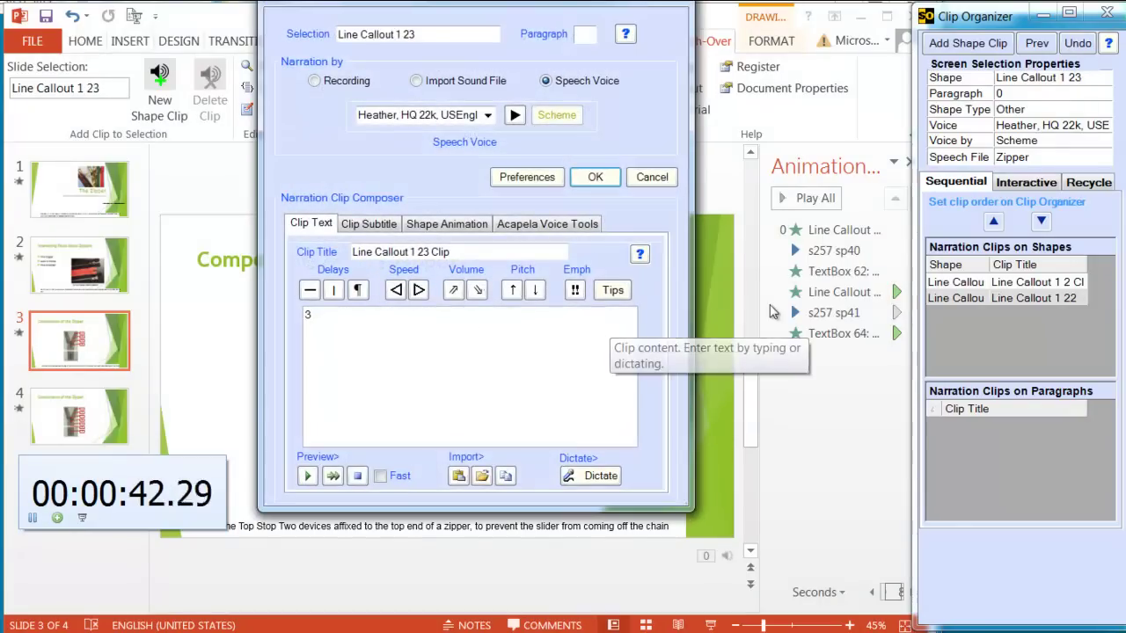
{"action": "key", "text": "alt+Tab"}
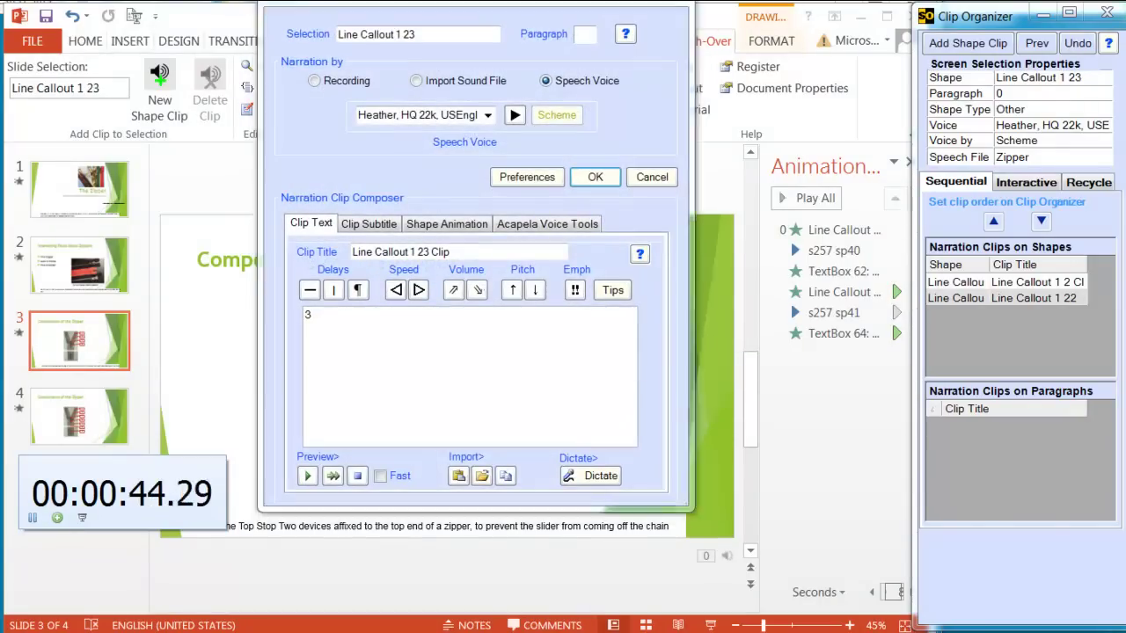
{"action": "left_click_drag", "start_coordinate": [208, 436], "coordinate": [660, 433]}
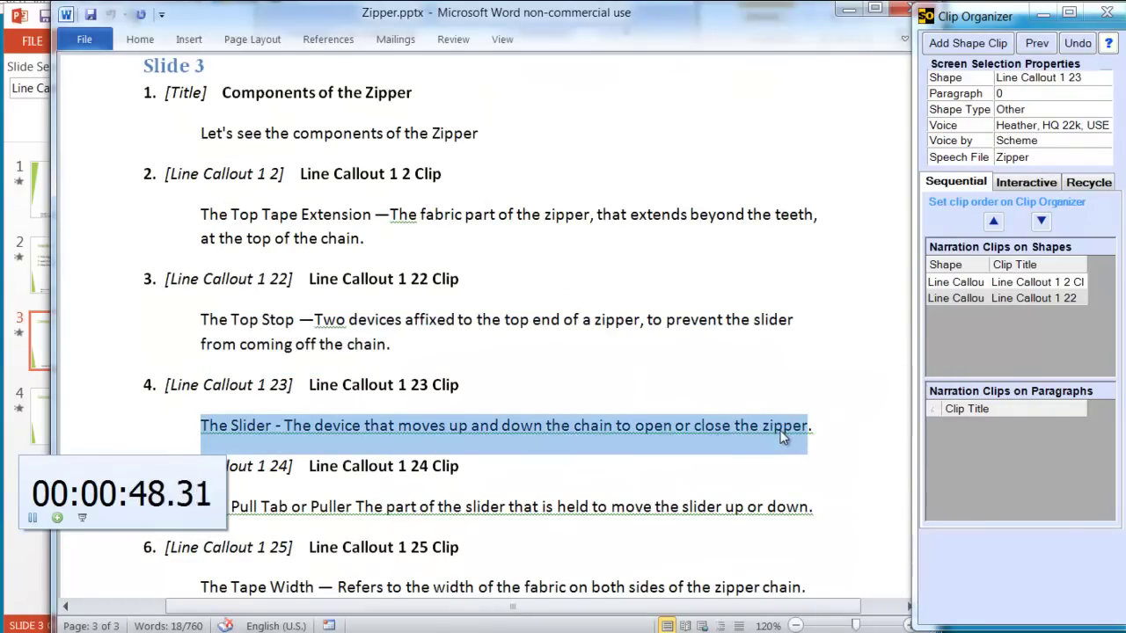
{"action": "left_click", "coordinate": [30, 299]}
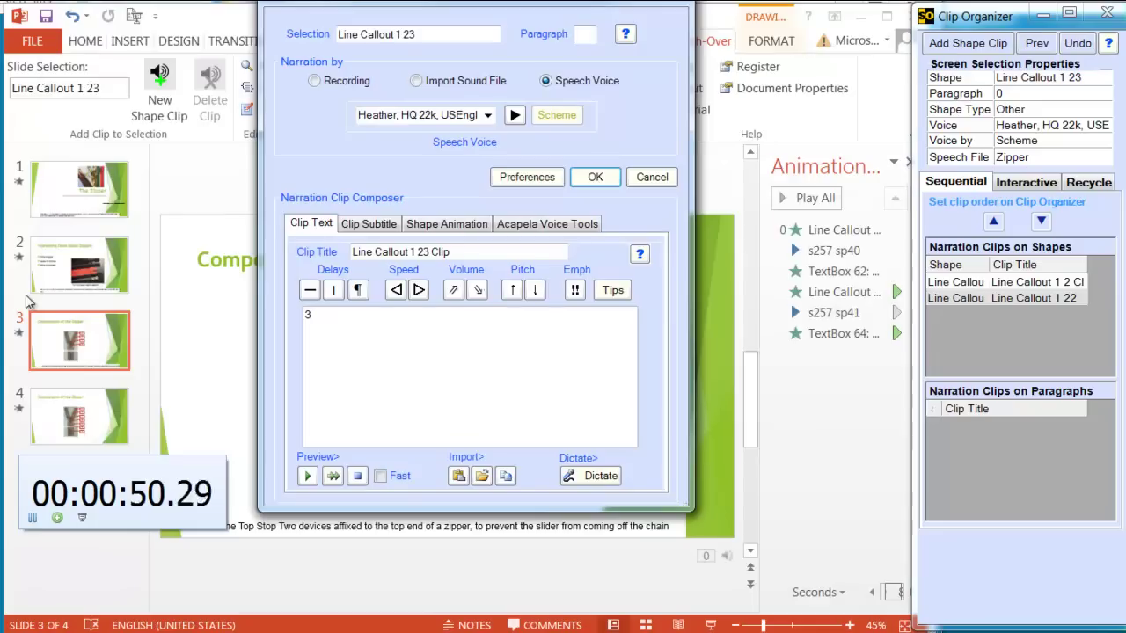
{"action": "key", "text": "BackSpace"}
{"action": "type", "text": "The Slider - The device that moves up and down the chain to open or close the zipper"}
{"action": "left_click", "coordinate": [595, 178]}
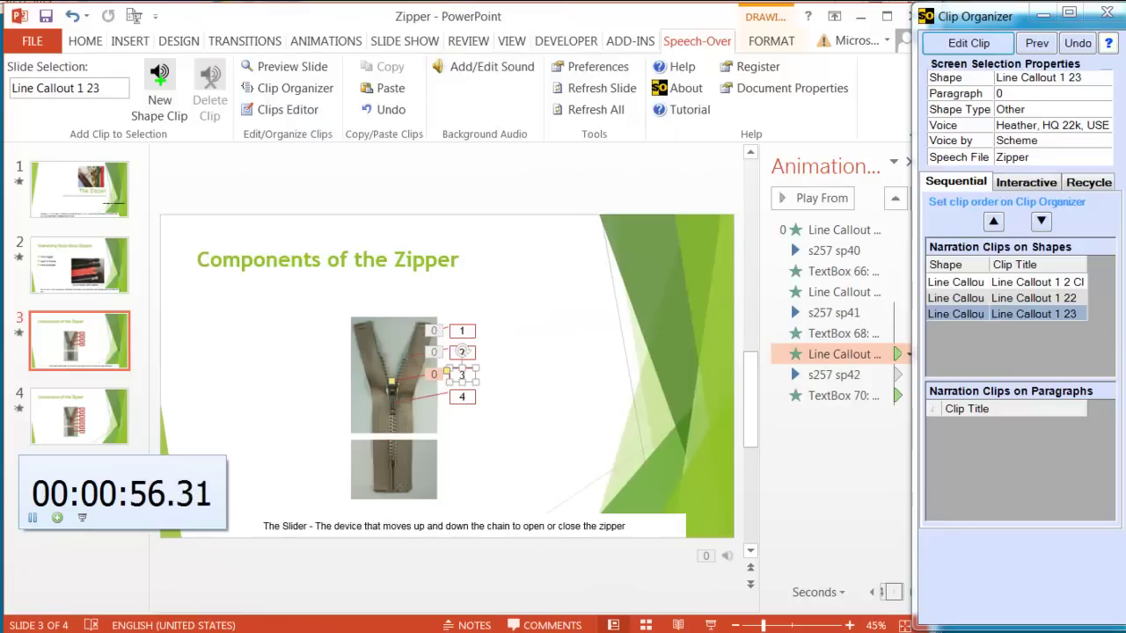
Add a speech-voice shape clip to callout 4 using Word's Pull Tab or Puller script text, and stop the stopwatch
{"action": "left_click", "coordinate": [460, 398]}
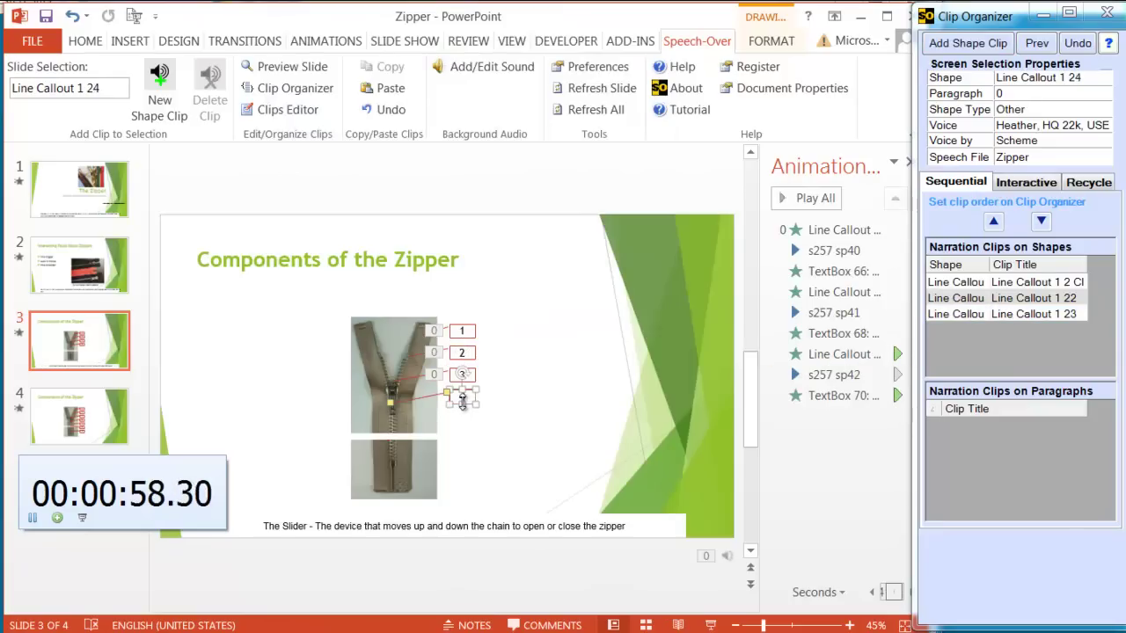
{"action": "right_click", "coordinate": [475, 399]}
{"action": "left_click", "coordinate": [528, 366]}
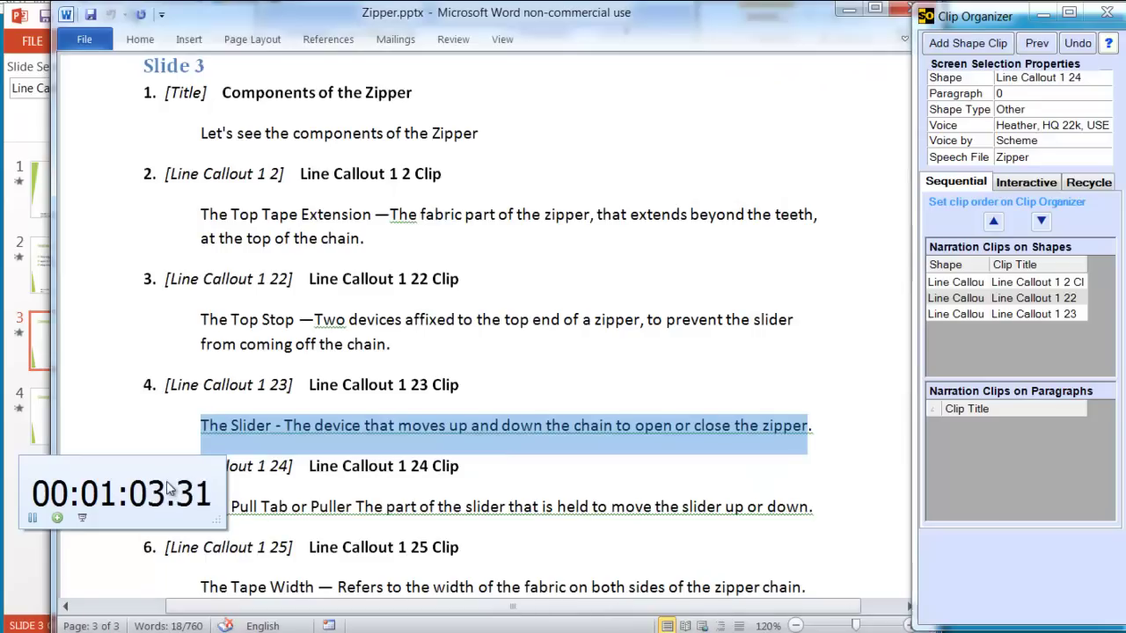
{"action": "left_click_drag", "start_coordinate": [169, 490], "coordinate": [174, 421]}
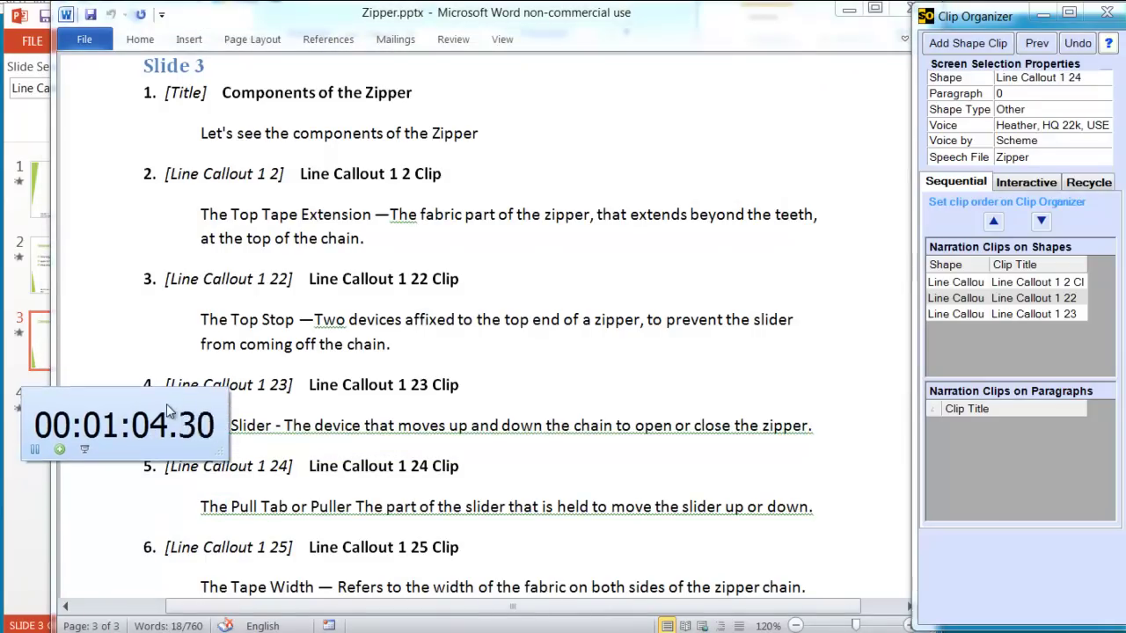
{"action": "left_click_drag", "start_coordinate": [202, 510], "coordinate": [808, 518]}
{"action": "key", "text": "ctrl+c"}
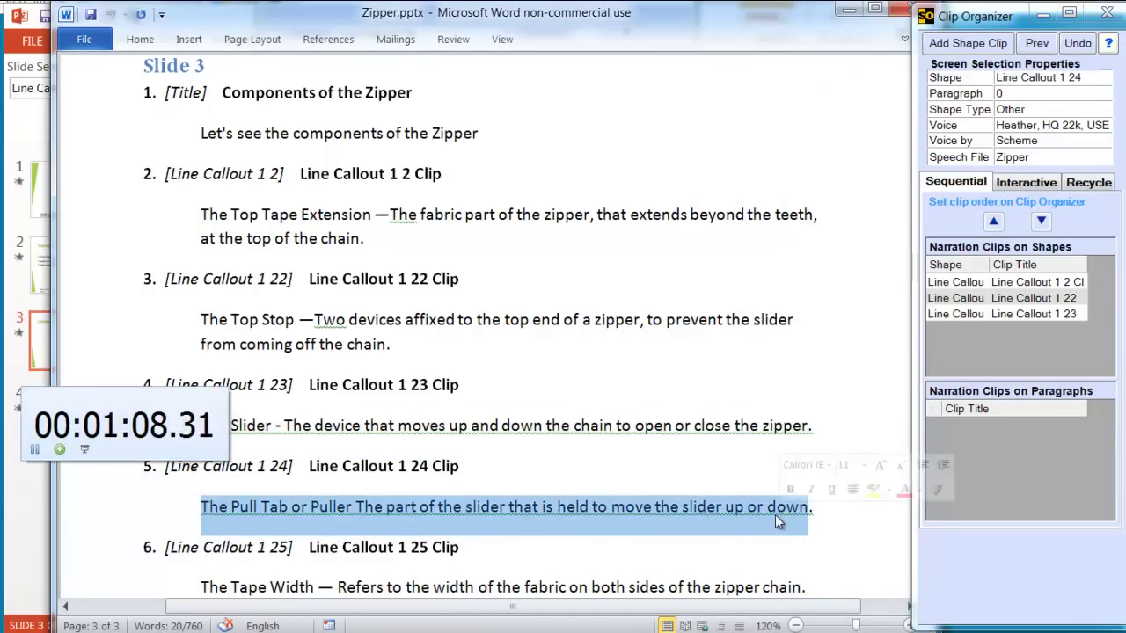
{"action": "left_click", "coordinate": [34, 529]}
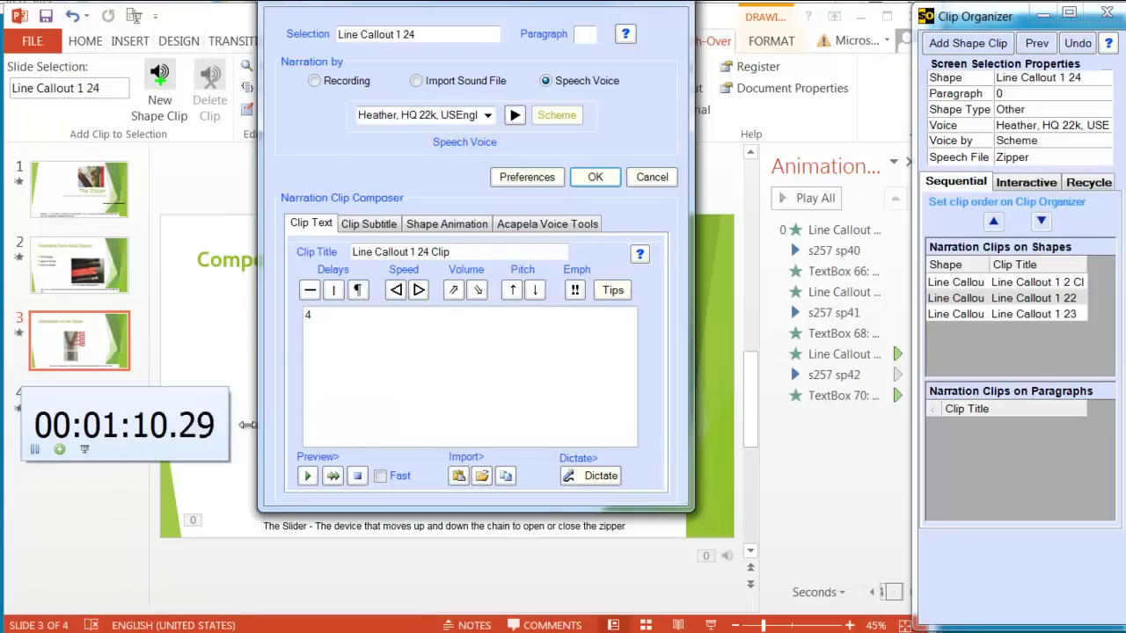
{"action": "key", "text": "ctrl+v"}
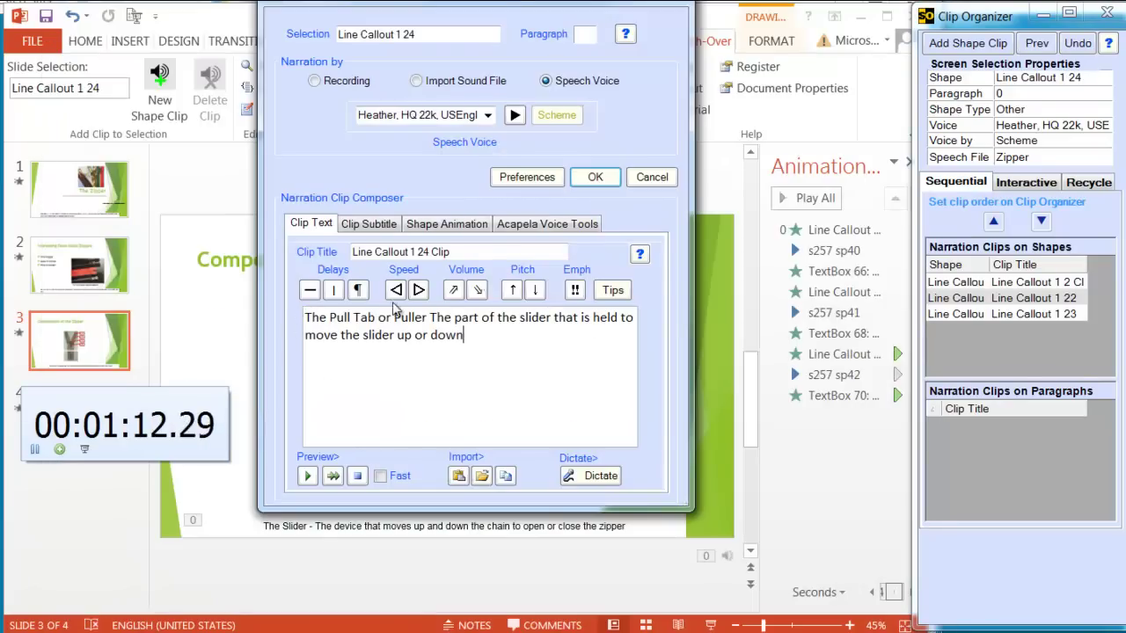
{"action": "left_click", "coordinate": [593, 179]}
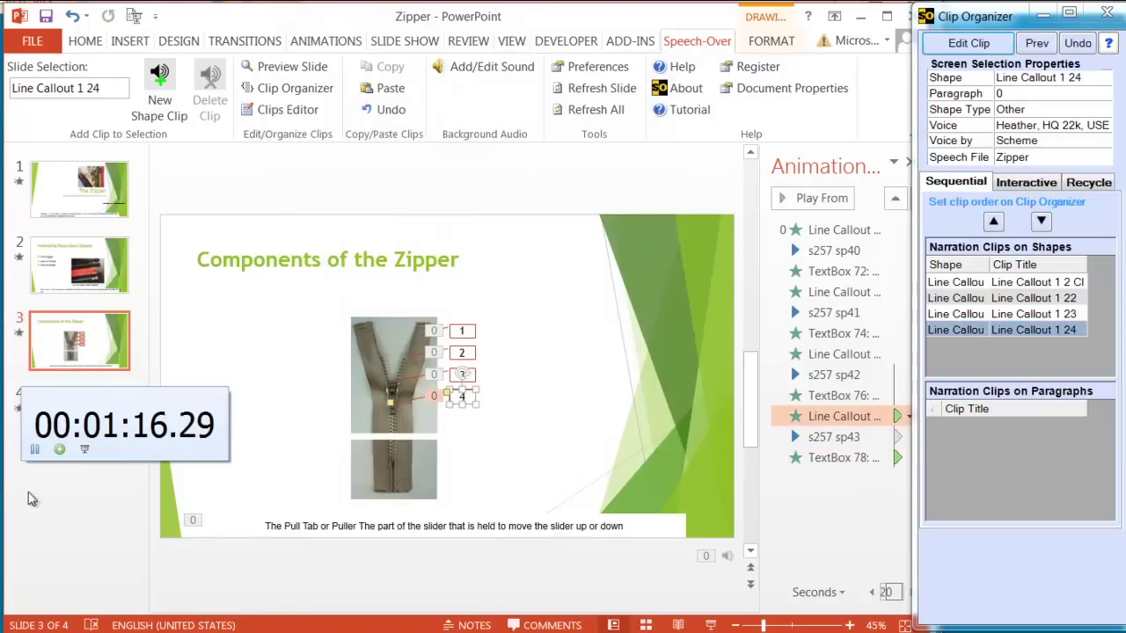
{"action": "left_click", "coordinate": [35, 451]}
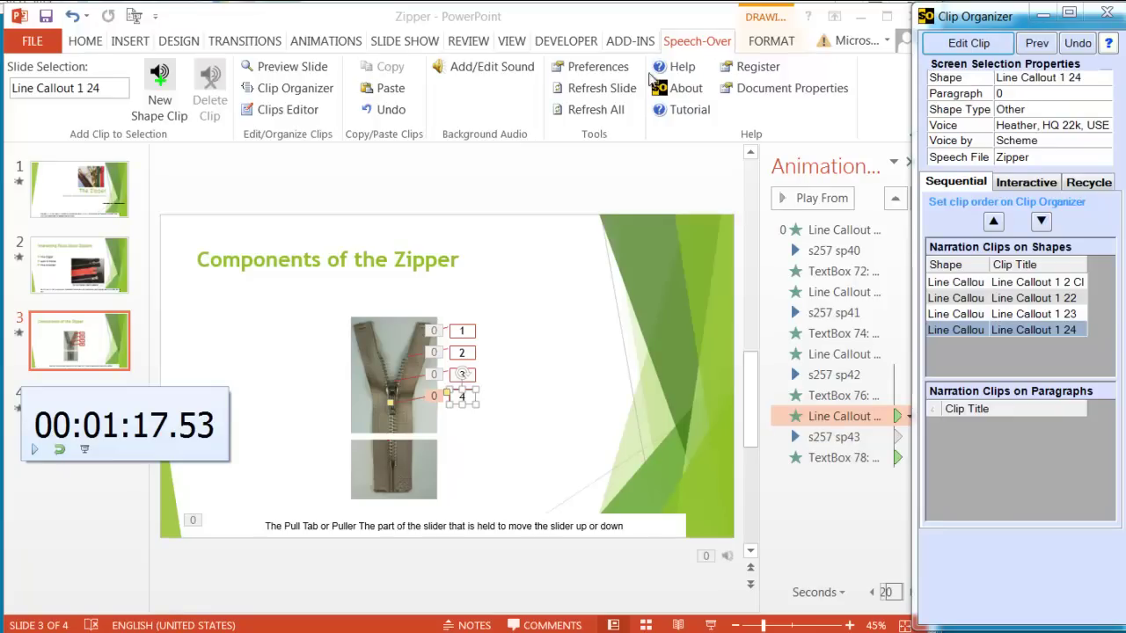
Preview the narrated slide 3 through to the end, moving the stopwatch out of the way, and exit the preview
{"action": "left_click", "coordinate": [308, 69]}
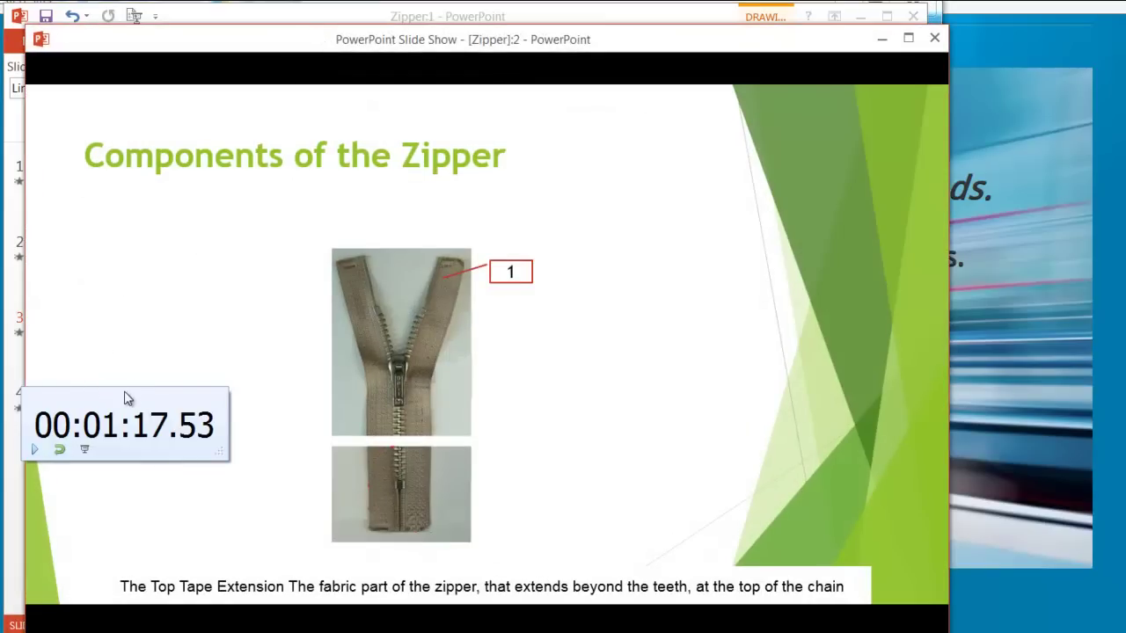
{"action": "left_click_drag", "start_coordinate": [126, 395], "coordinate": [0, 398]}
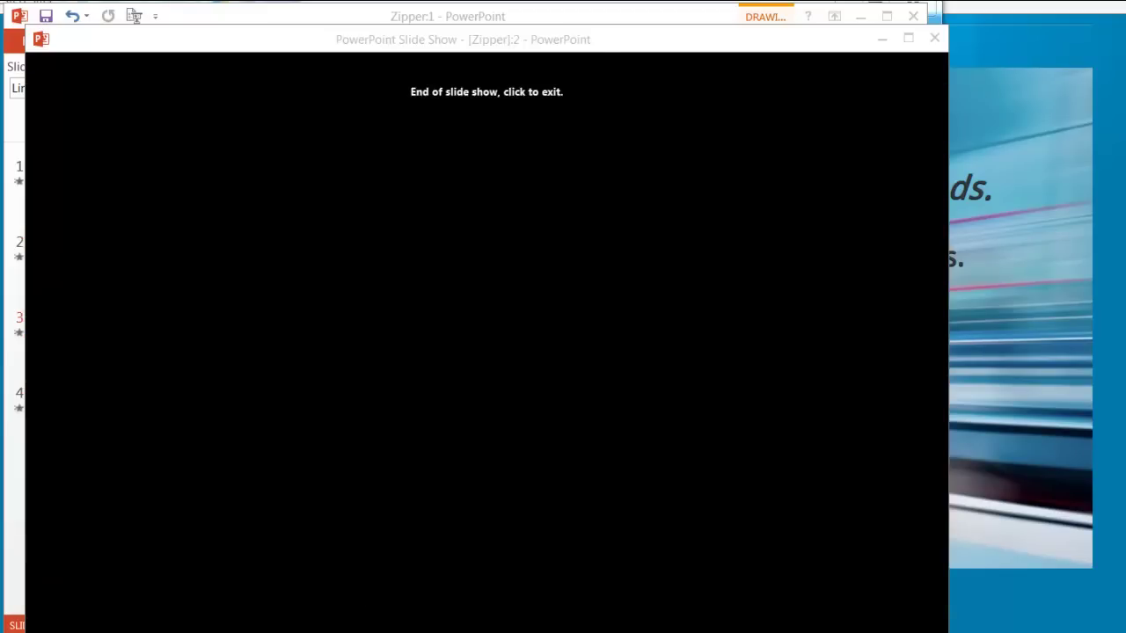
{"action": "left_click", "coordinate": [237, 308]}
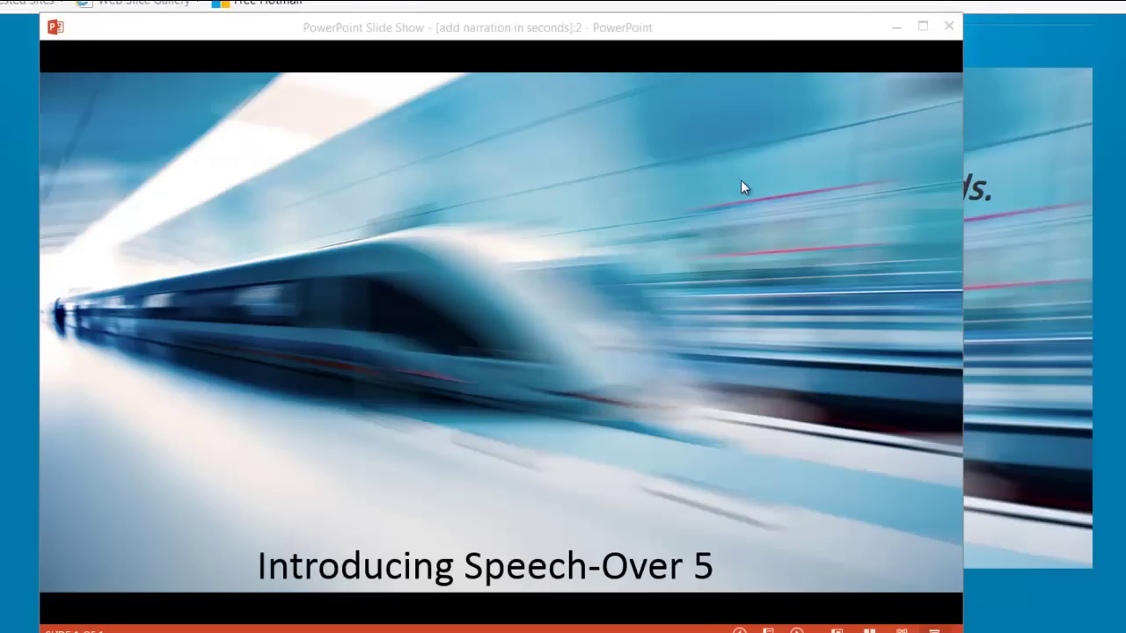
Advance the Introducing Speech-Over 5 slide show through its statements up to Get These Awesome Benefits
{"action": "left_click", "coordinate": [709, 226]}
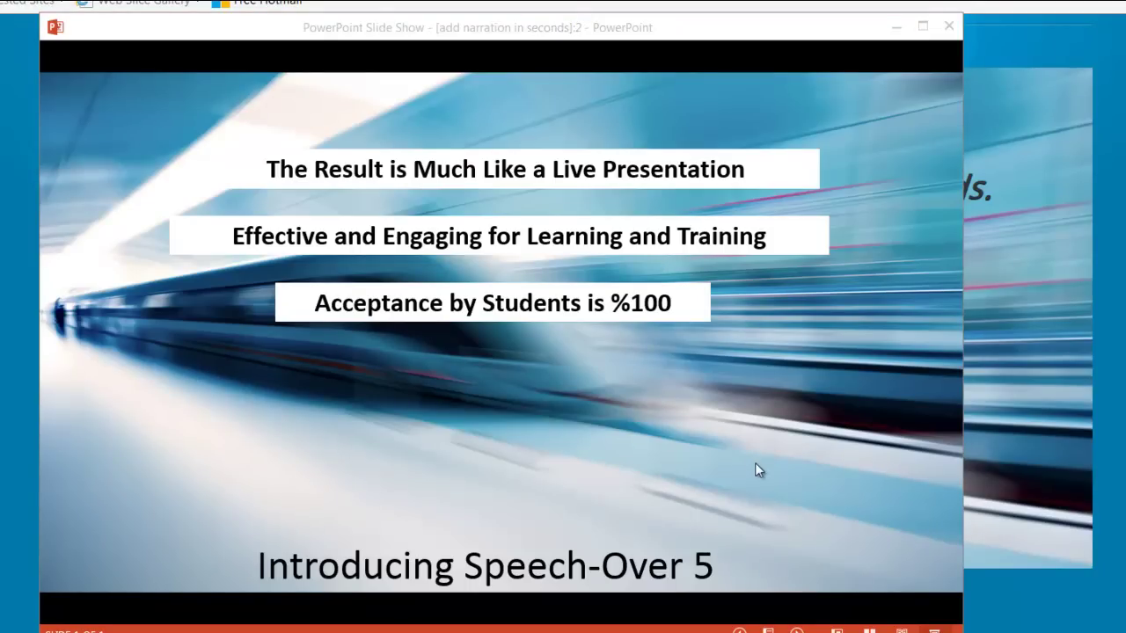
{"action": "left_click", "coordinate": [773, 421]}
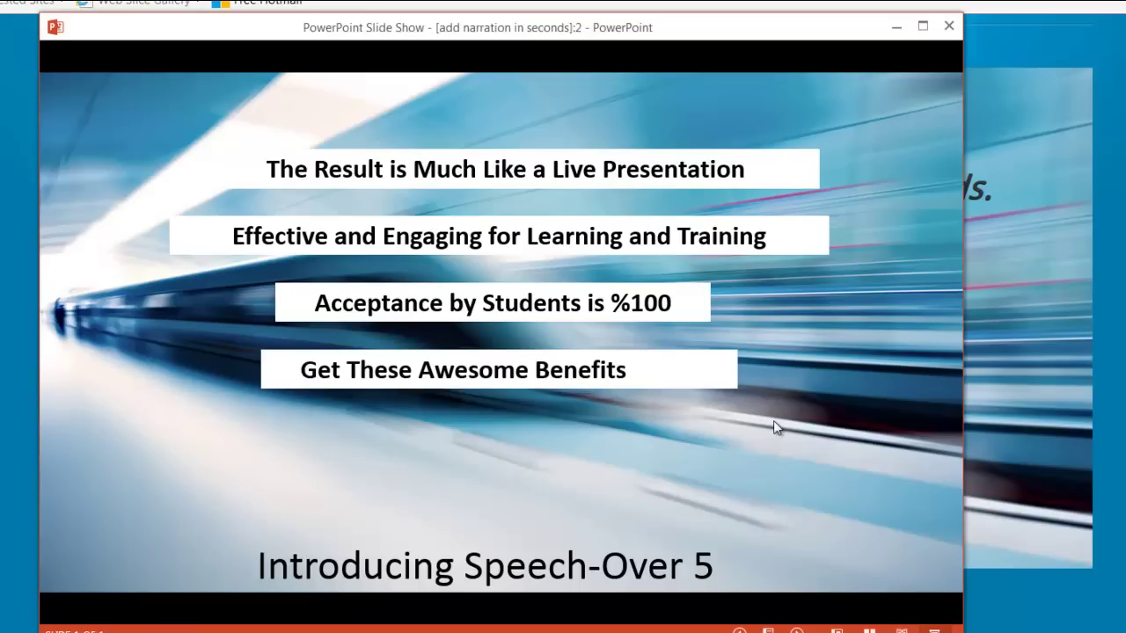